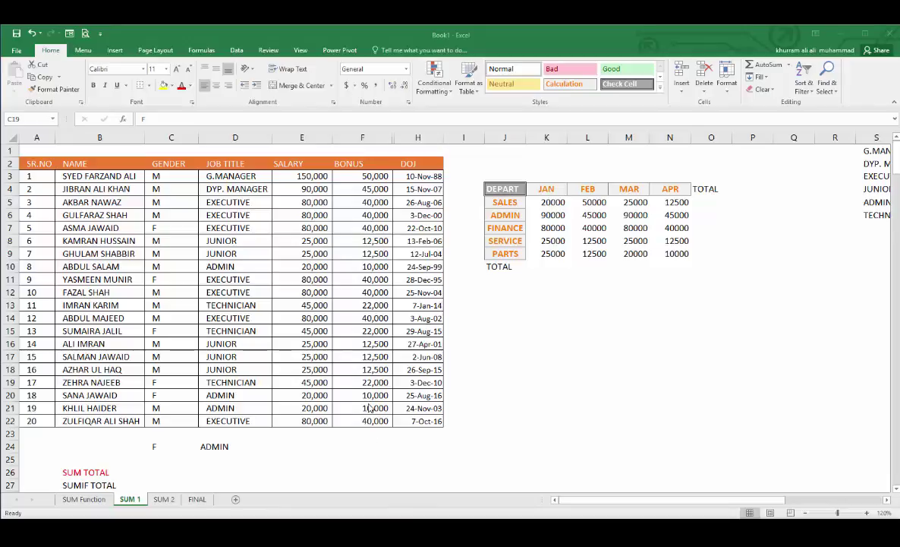
Step: AutoSum the salary column into E23, then clear that trial total again
{"action": "scroll", "coordinate": [370, 407], "scroll_direction": "down", "scroll_amount": 1}
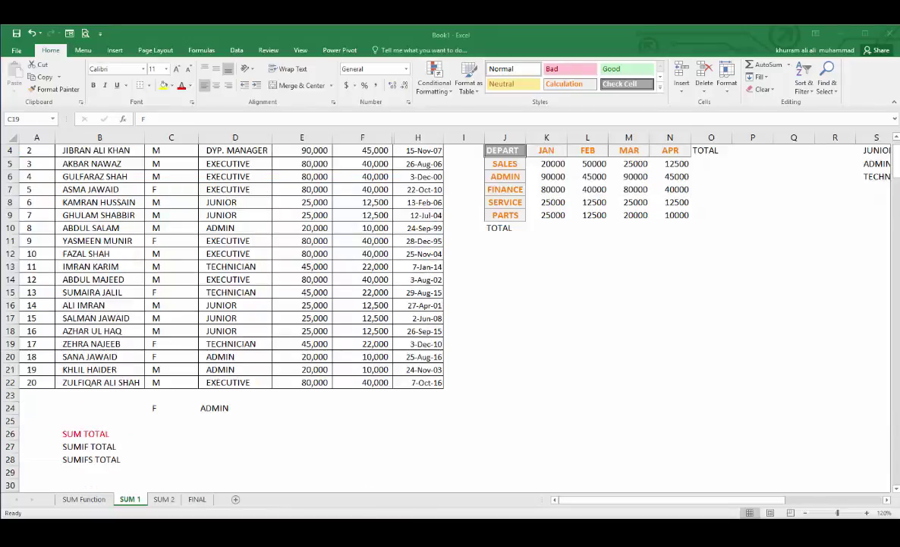
{"action": "scroll", "coordinate": [385, 360], "scroll_direction": "up", "scroll_amount": 1}
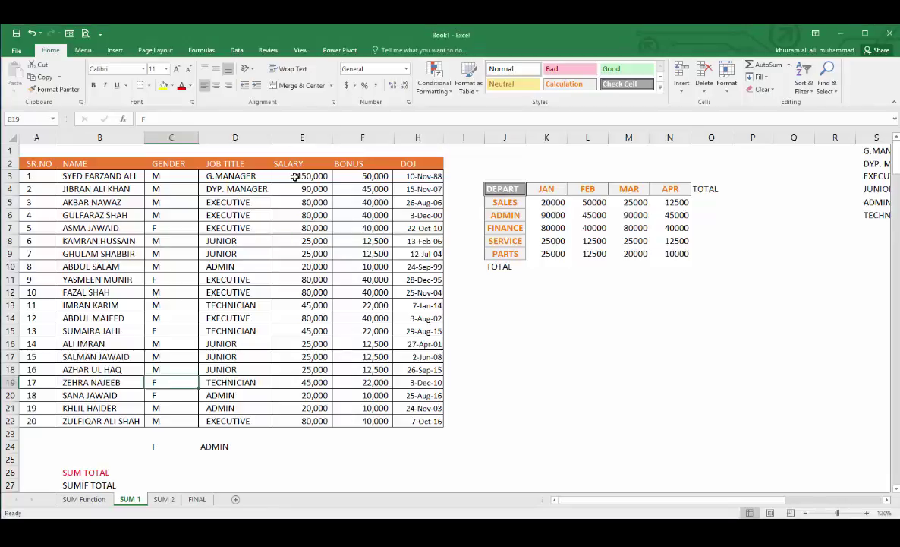
{"action": "left_click_drag", "start_coordinate": [297, 175], "coordinate": [303, 412]}
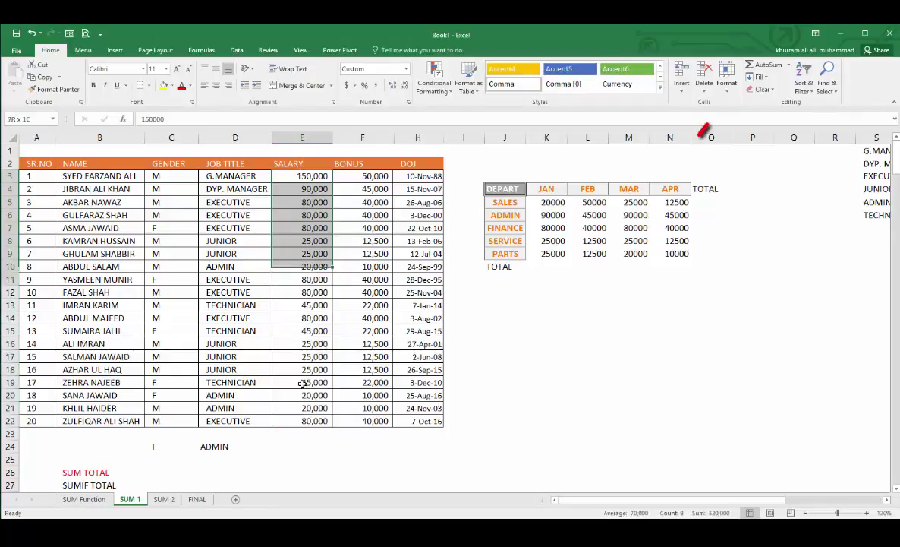
{"action": "left_click_drag", "start_coordinate": [304, 175], "coordinate": [302, 434]}
{"action": "left_click", "coordinate": [760, 68]}
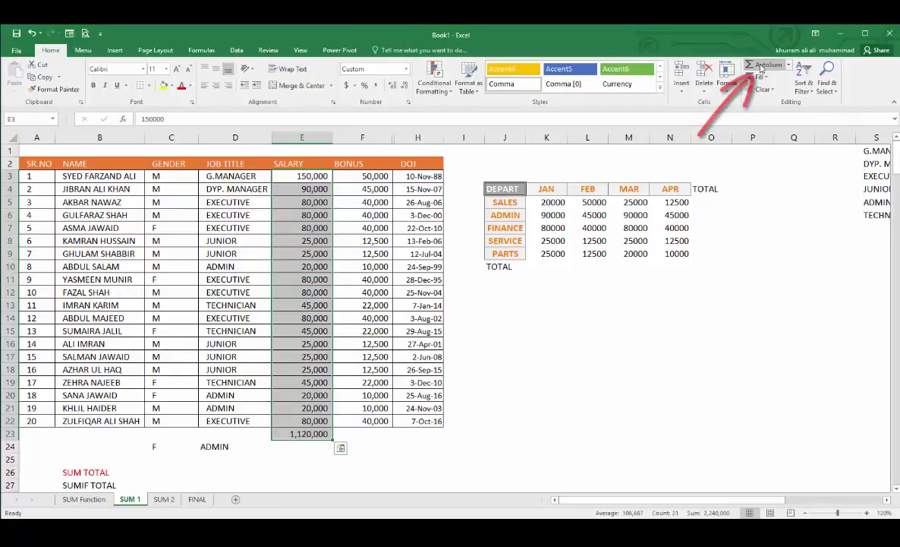
{"action": "left_click", "coordinate": [317, 435]}
{"action": "key", "text": "Delete"}
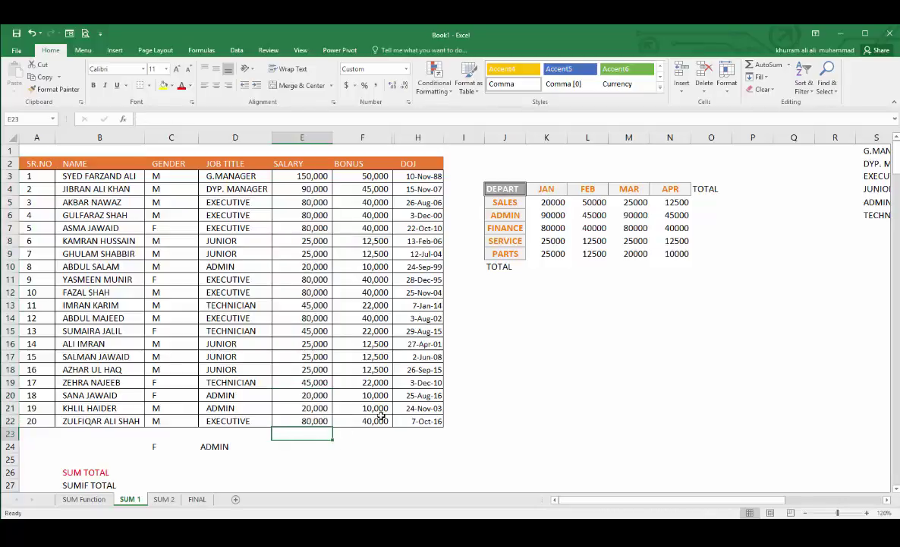
{"action": "key", "text": "alt+equal"}
{"action": "key", "text": "Escape"}
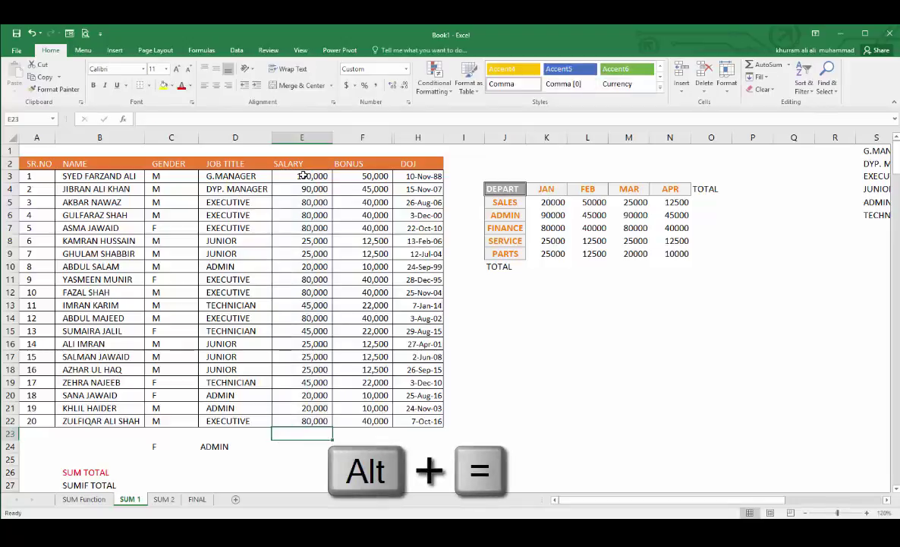
Step: Total Salary and Bonus together in row 23 (1,120,000 and 533,500)
{"action": "left_click_drag", "start_coordinate": [302, 175], "coordinate": [370, 434]}
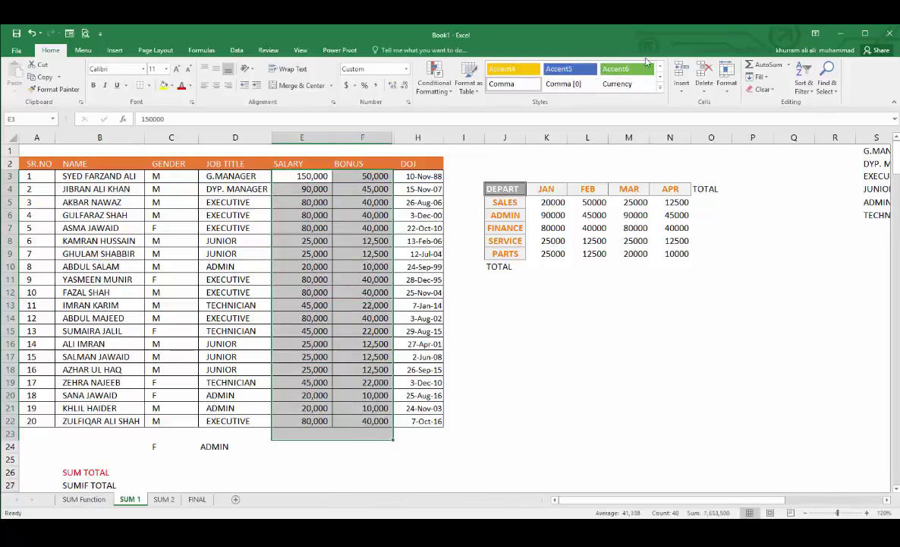
{"action": "left_click", "coordinate": [762, 66]}
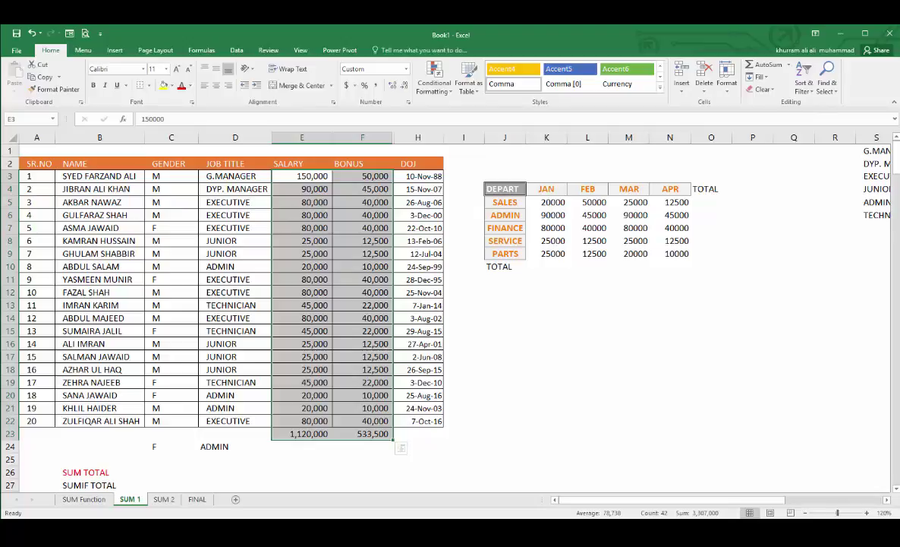
{"action": "key", "text": "ctrl+Page_Down"}
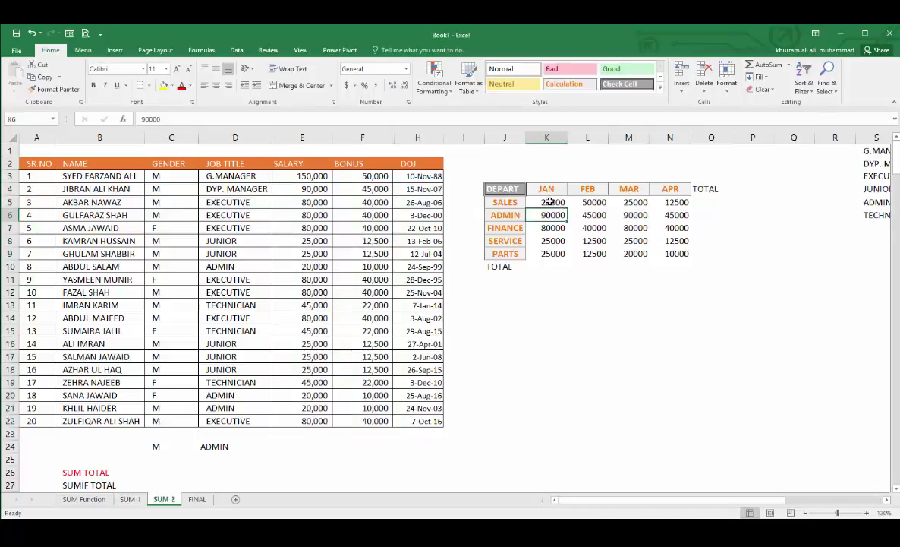
Step: AutoSum the SUM 2 department-by-month figures into TOTAL row and column, grand total 765000
{"action": "mouse_move", "coordinate": [548, 202]}
{"action": "left_mouse_down"}
{"action": "mouse_move", "coordinate": [628, 225]}
{"action": "mouse_move", "coordinate": [660, 253]}
{"action": "mouse_move", "coordinate": [711, 266]}
{"action": "left_mouse_up"}
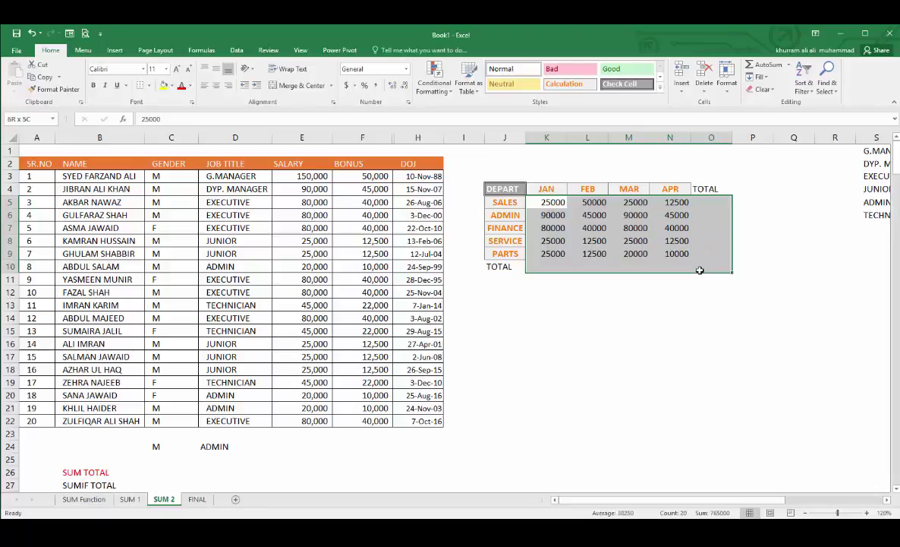
{"action": "left_click", "coordinate": [765, 67]}
{"action": "left_click", "coordinate": [795, 266]}
{"action": "left_click", "coordinate": [611, 239]}
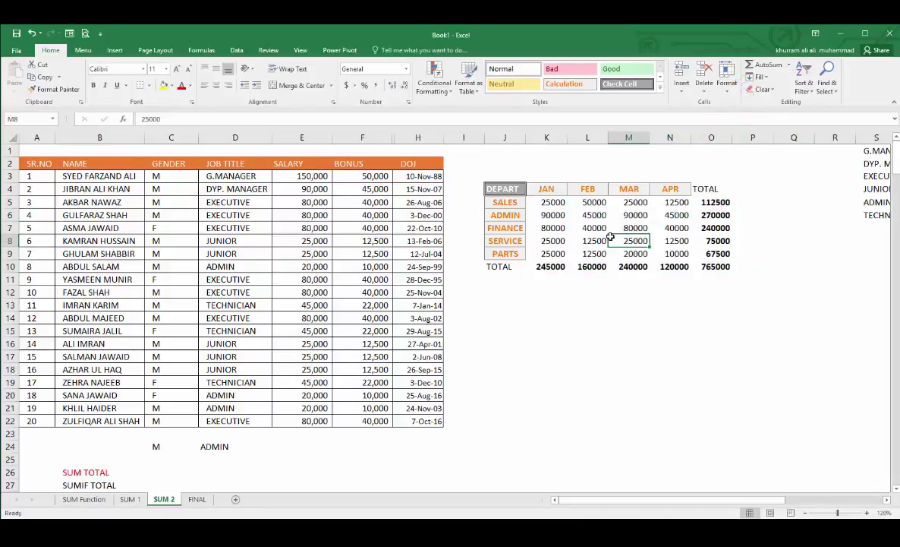
{"action": "left_click", "coordinate": [547, 202]}
{"action": "left_click", "coordinate": [126, 499]}
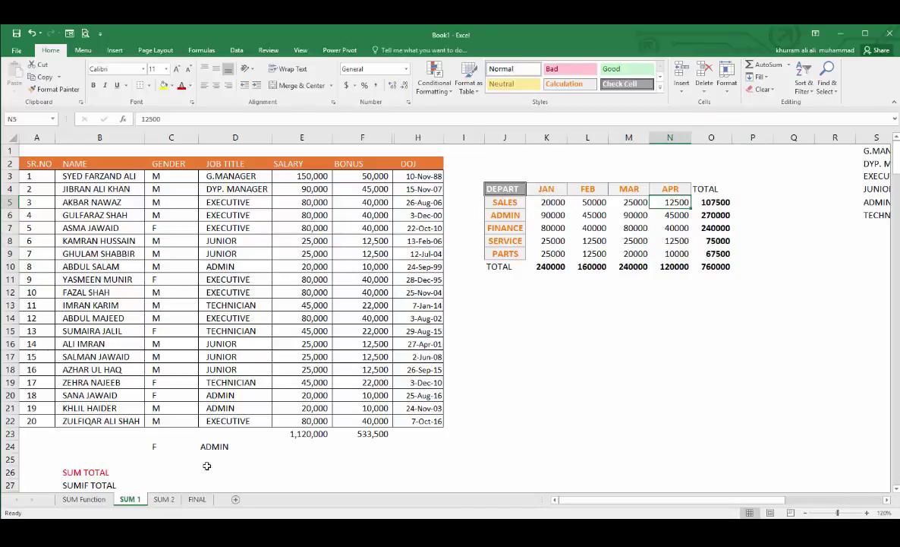
{"action": "left_click", "coordinate": [197, 499]}
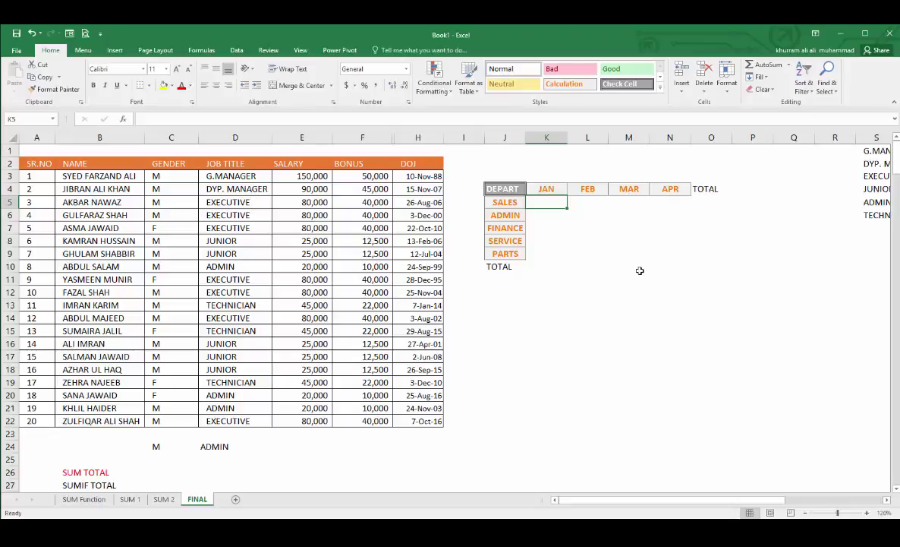
Step: Enter =SUM('SUM 1:SUM 2'!K5) in FINAL's SALES JAN cell, giving 45000
{"action": "key", "text": "alt"}
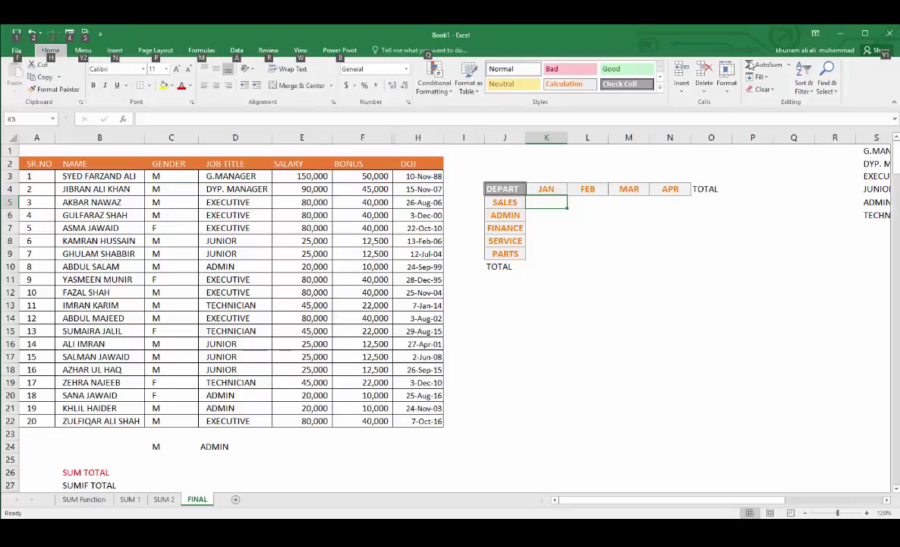
{"action": "left_click", "coordinate": [750, 65]}
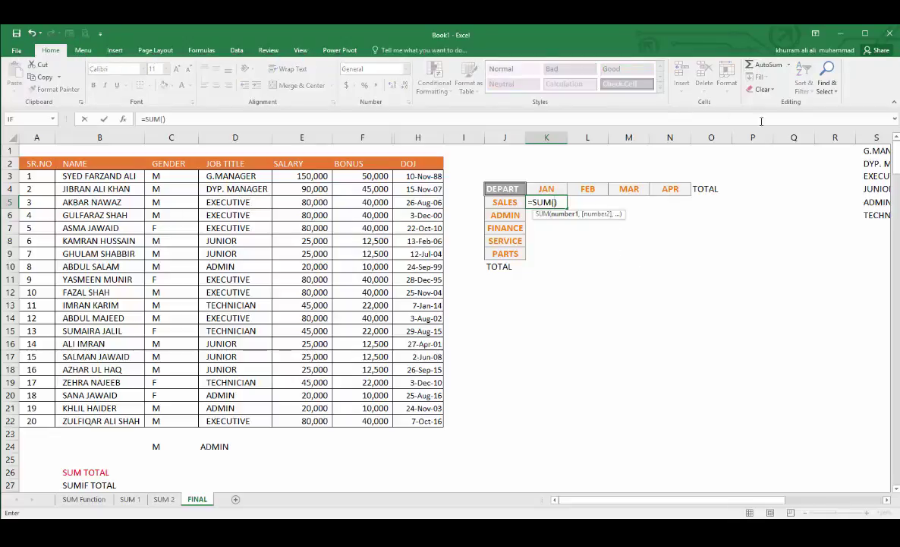
{"action": "left_click", "coordinate": [165, 501]}
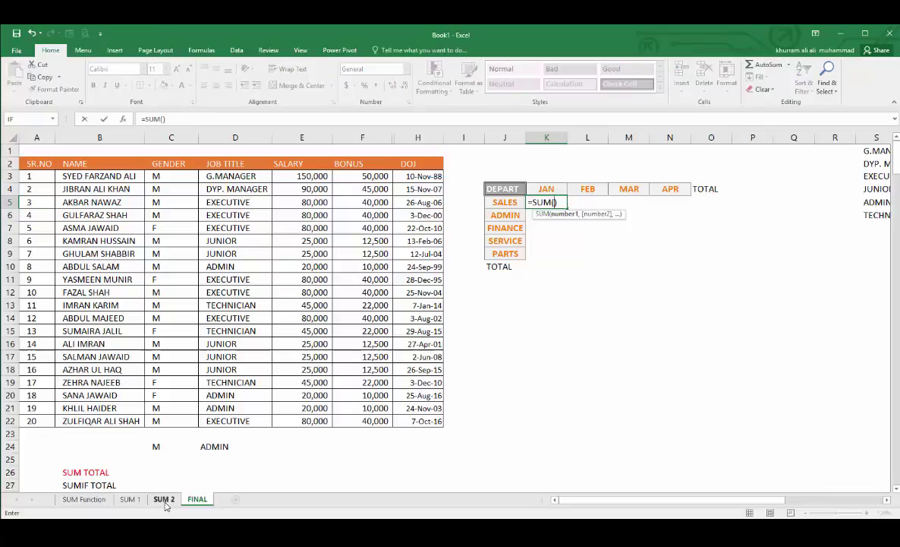
{"action": "left_click", "coordinate": [540, 203]}
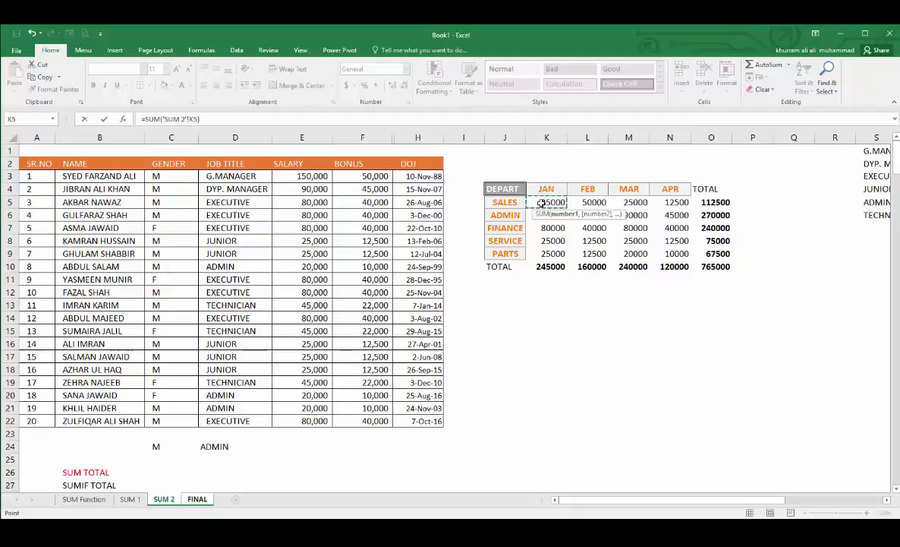
{"action": "key", "text": "shift"}
{"action": "left_click", "coordinate": [131, 499], "text": "shift"}
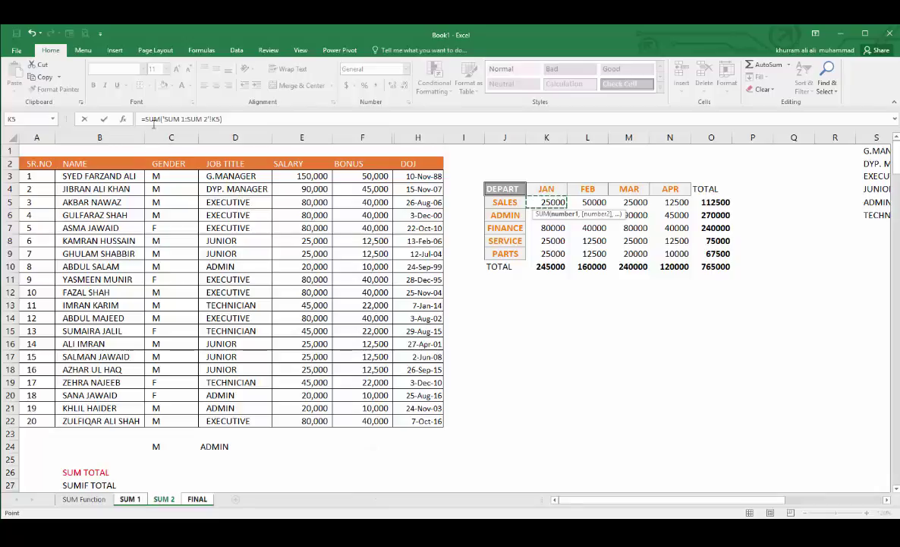
{"action": "key", "text": "Return"}
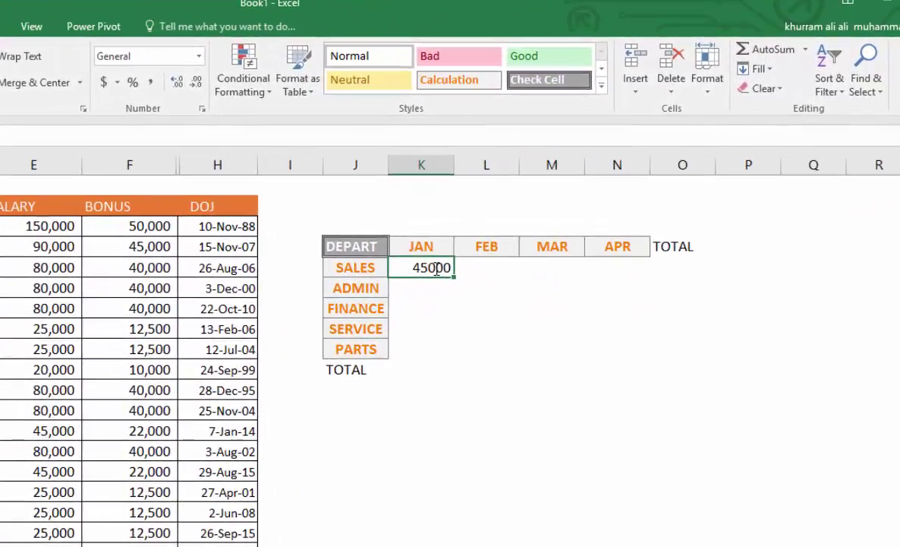
Step: Review the sheet-range and K5 parts of the 3D SUM formula, leaving it unchanged
{"action": "double_click", "coordinate": [495, 234]}
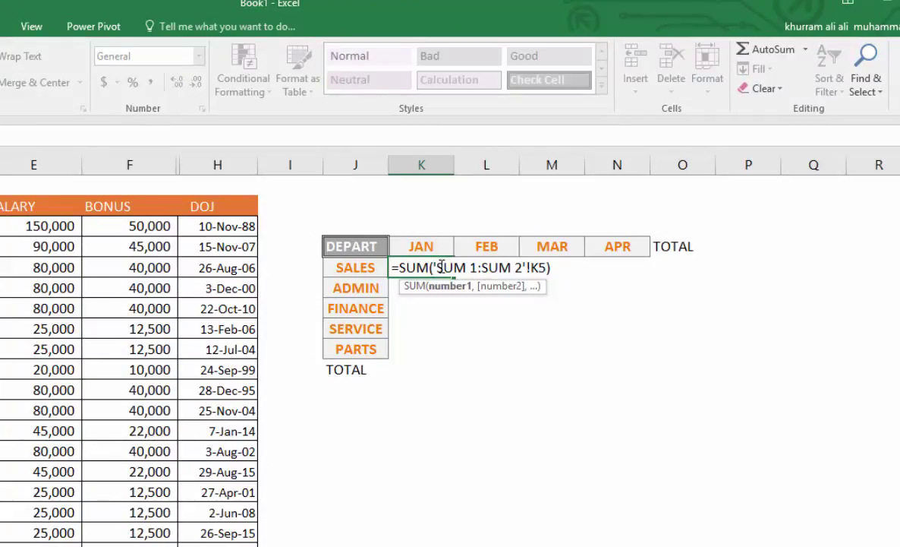
{"action": "left_click_drag", "start_coordinate": [438, 267], "coordinate": [510, 267]}
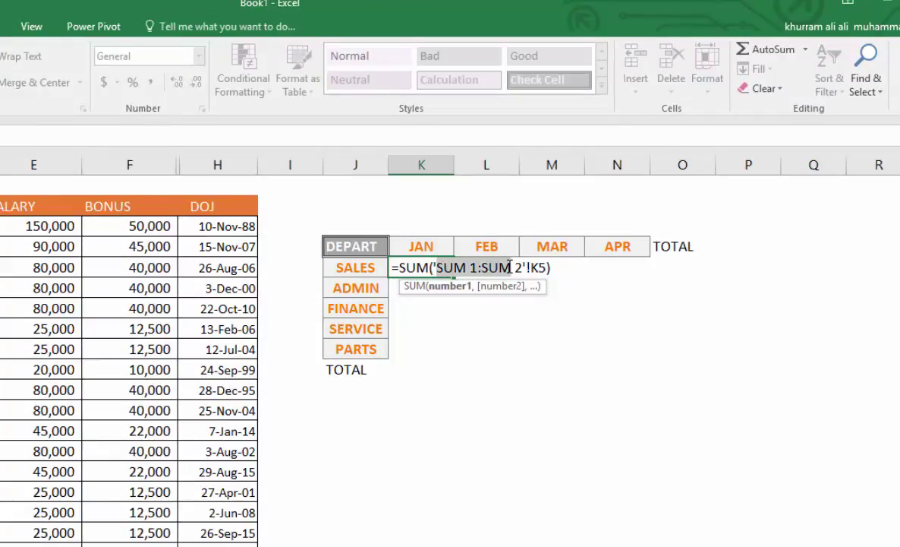
{"action": "left_click_drag", "start_coordinate": [531, 268], "coordinate": [548, 267]}
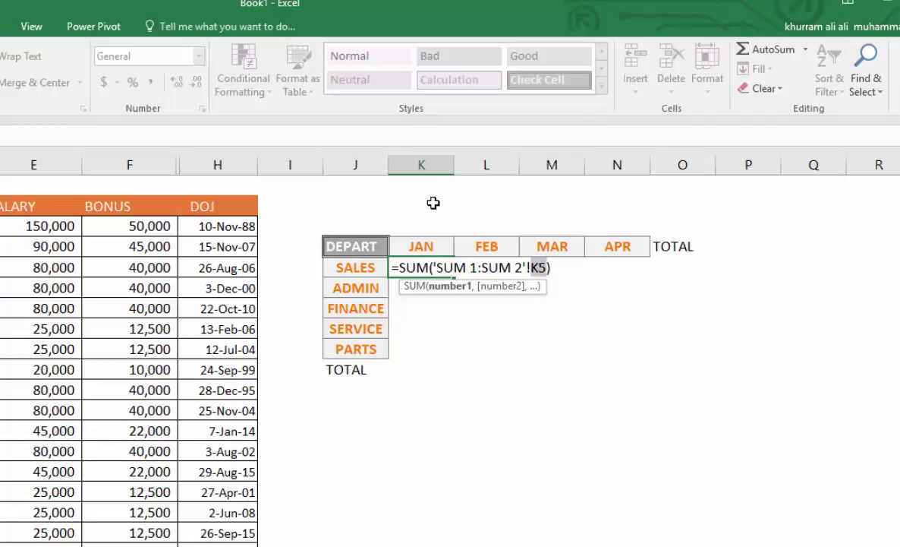
{"action": "key", "text": "Return"}
{"action": "left_click", "coordinate": [432, 264]}
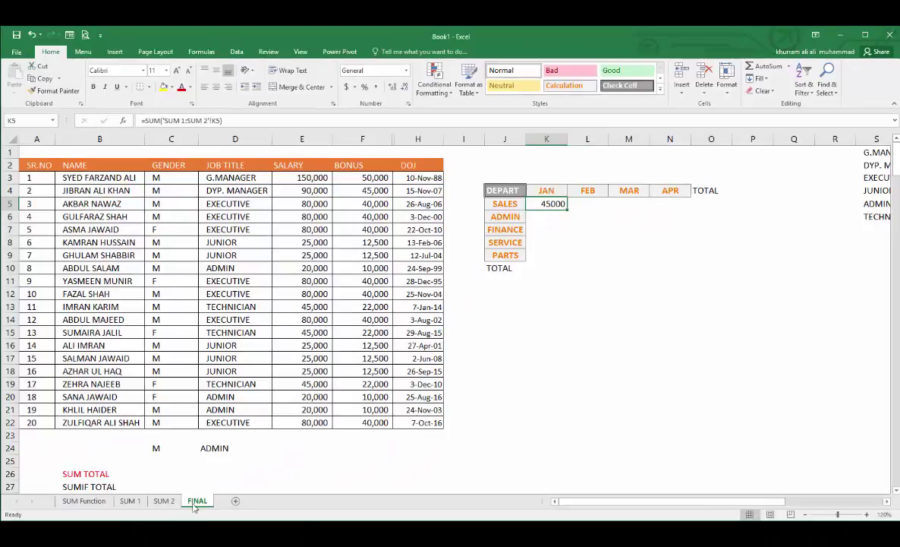
{"action": "left_click", "coordinate": [164, 501]}
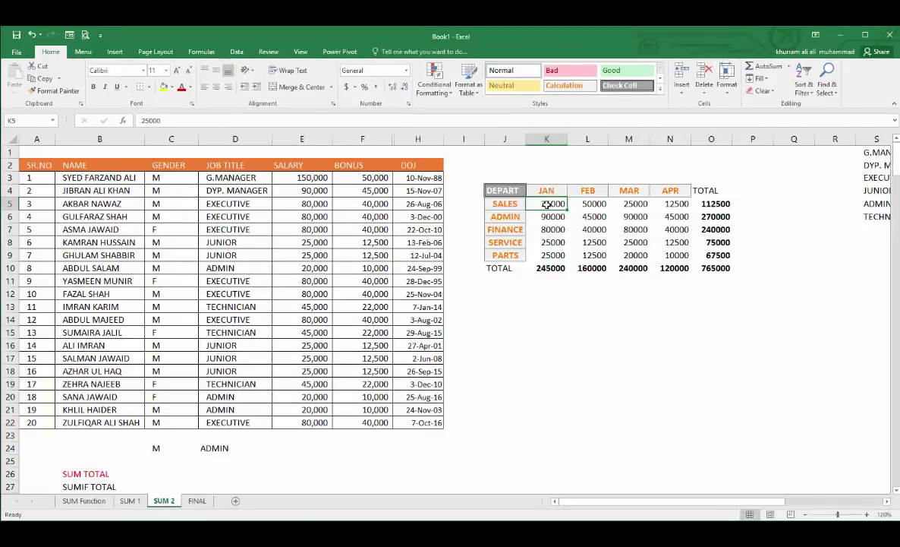
Step: Enter 25000 as the January SALES figure in SUM 1's K5
{"action": "left_click", "coordinate": [129, 501]}
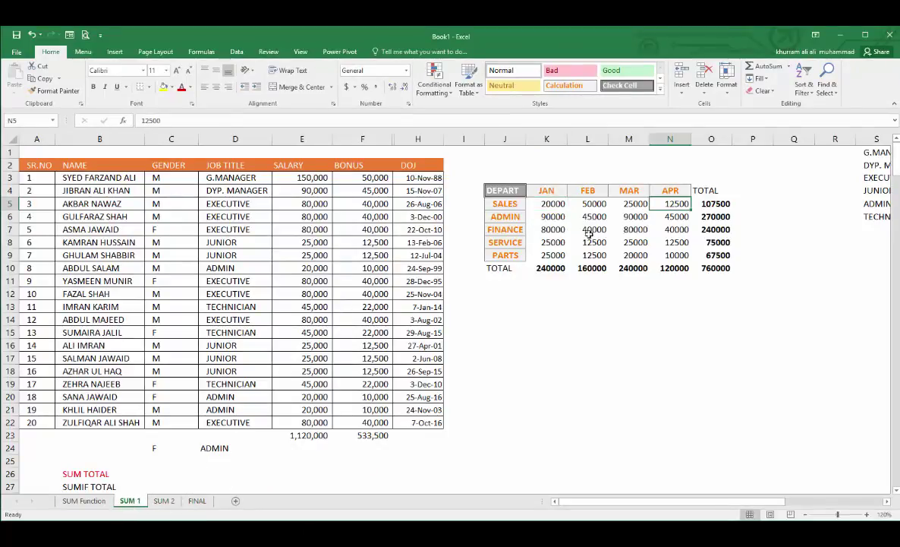
{"action": "left_click", "coordinate": [542, 204]}
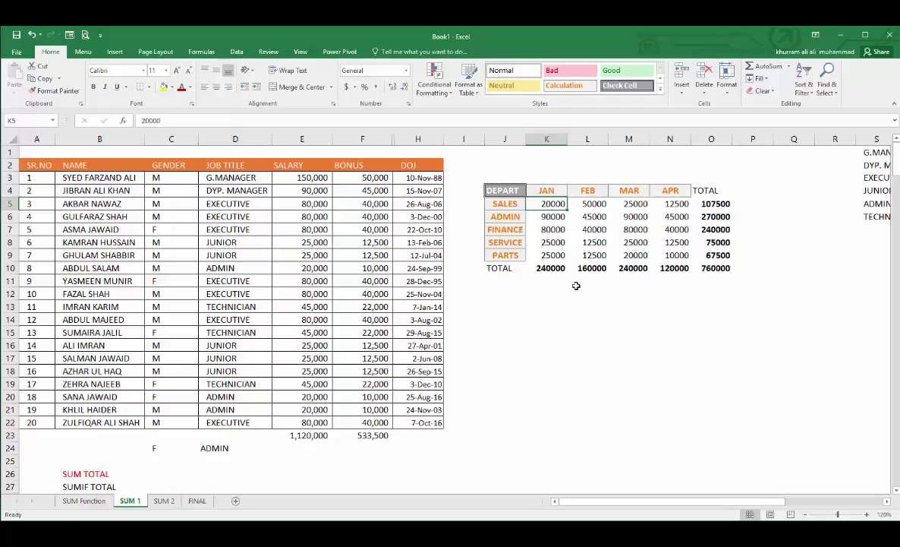
{"action": "type", "text": "25000"}
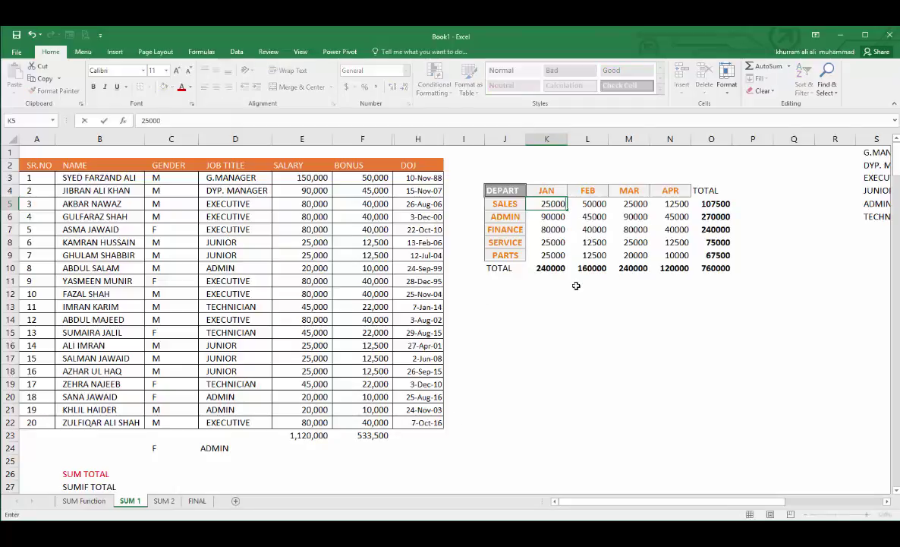
{"action": "key", "text": "Return"}
{"action": "left_click", "coordinate": [164, 501]}
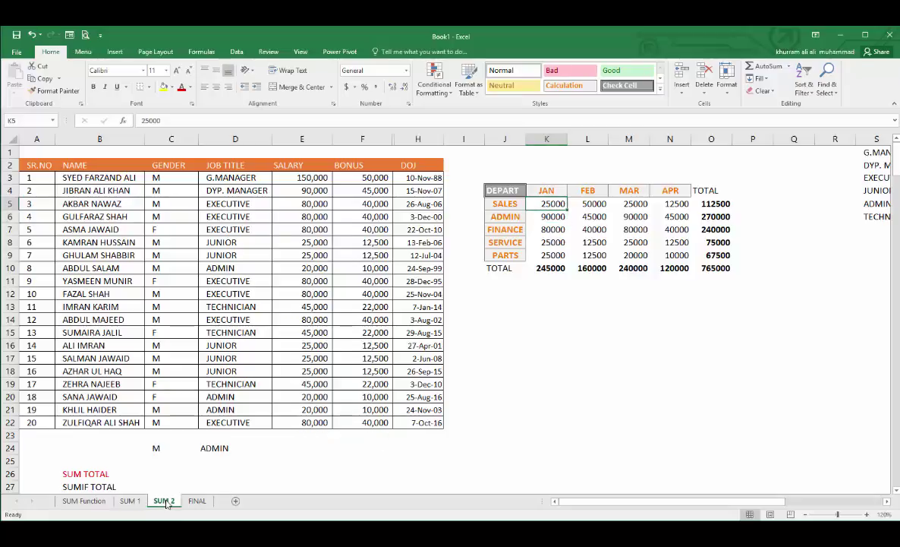
{"action": "left_click", "coordinate": [196, 501]}
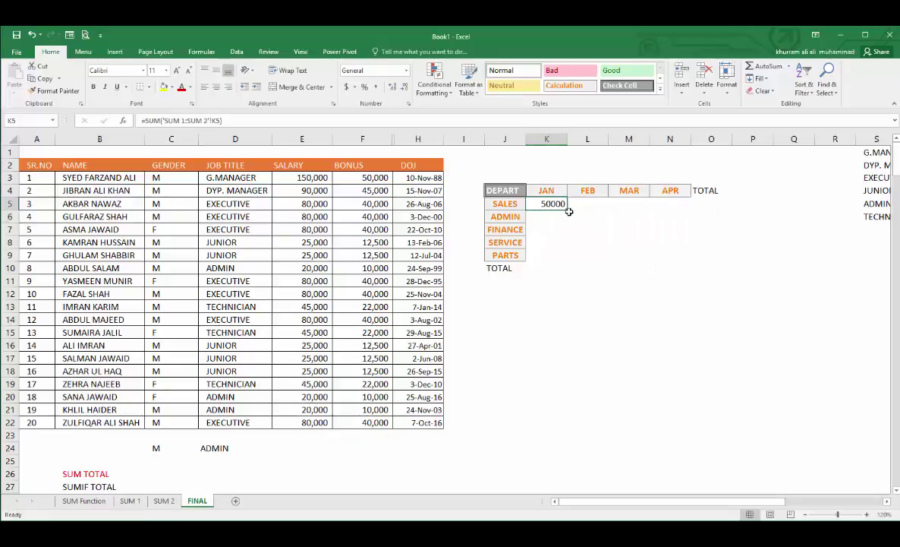
Step: Fill FINAL's 3D SUM formula across to APR and down all departments
{"action": "mouse_move", "coordinate": [567, 209]}
{"action": "left_mouse_down"}
{"action": "mouse_move", "coordinate": [663, 255]}
{"action": "mouse_move", "coordinate": [683, 206]}
{"action": "left_mouse_up"}
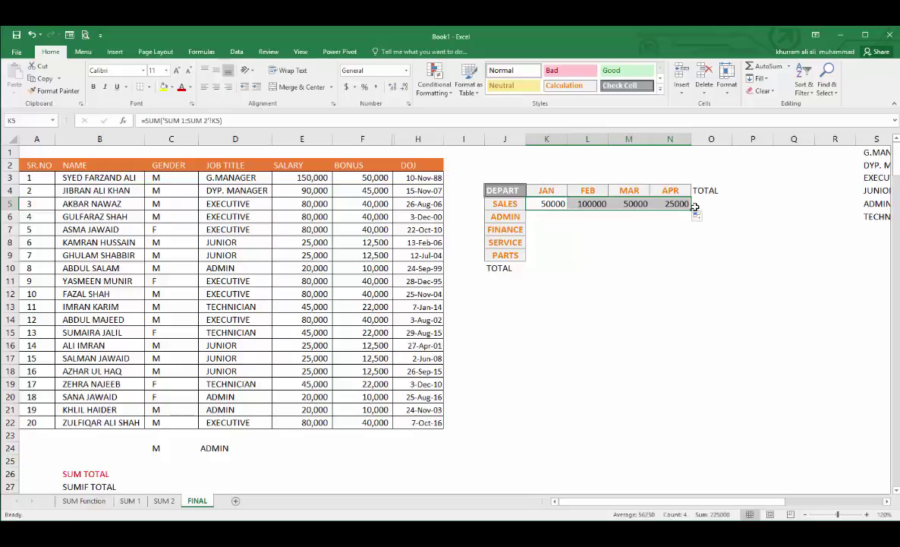
{"action": "left_click_drag", "start_coordinate": [692, 209], "coordinate": [687, 256]}
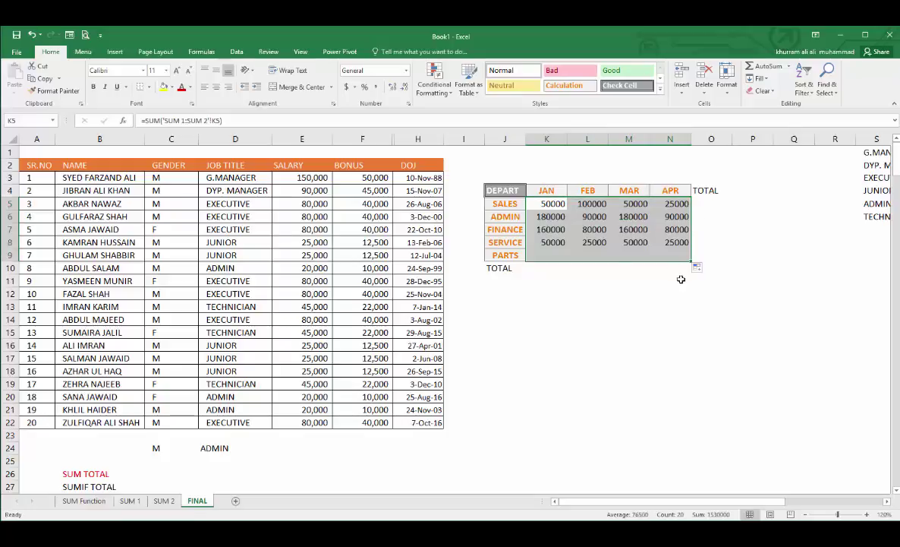
{"action": "left_click", "coordinate": [678, 293]}
{"action": "left_click", "coordinate": [629, 216]}
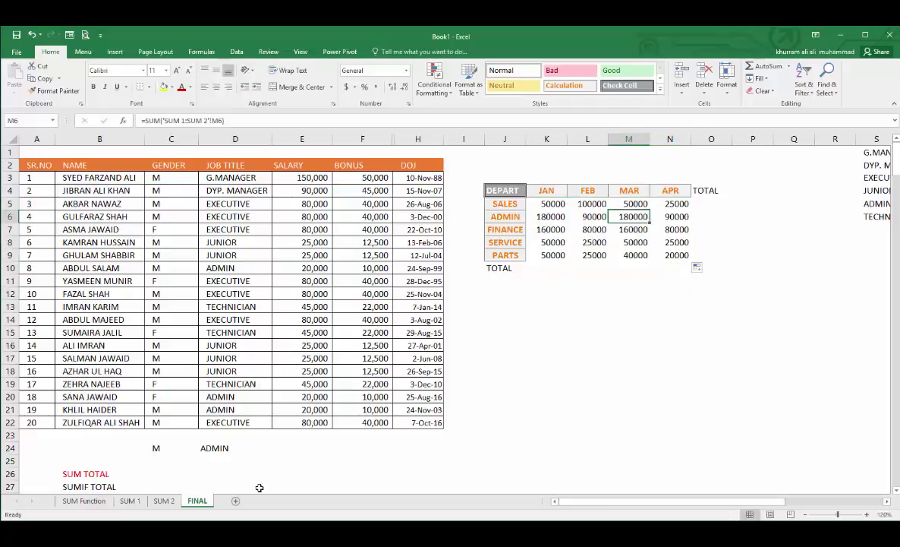
Step: Change SUM 1's January SALES to 1 so FINAL's SALES JAN reads 25001
{"action": "left_click", "coordinate": [130, 500]}
{"action": "left_click", "coordinate": [559, 203]}
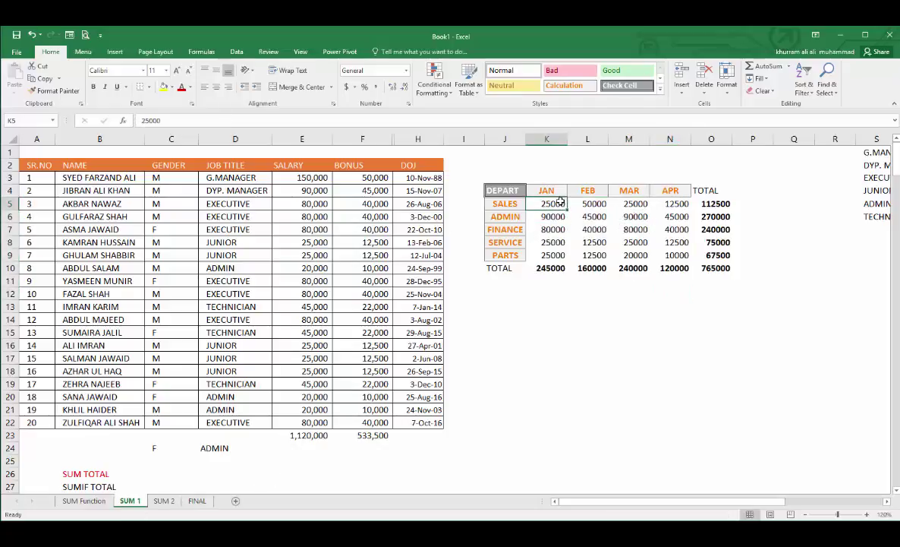
{"action": "type", "text": "1"}
{"action": "key", "text": "Return"}
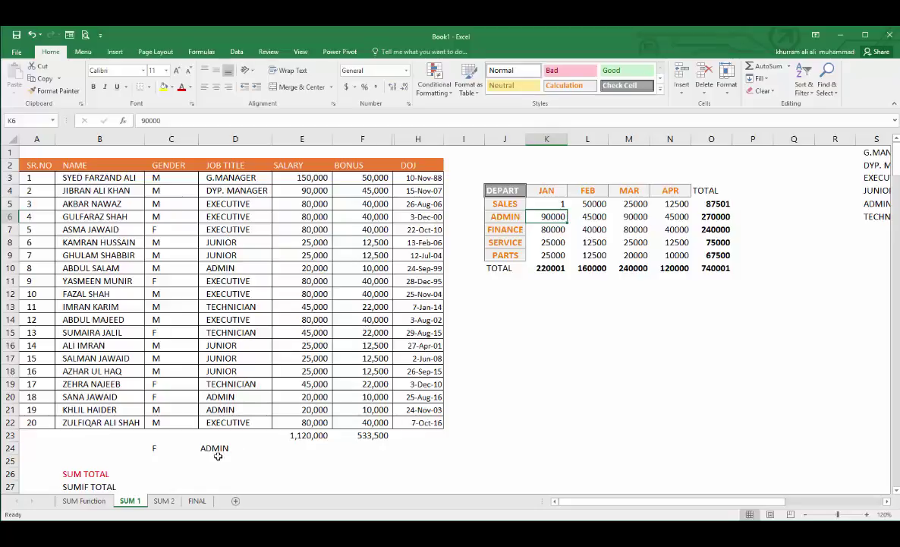
{"action": "left_click", "coordinate": [197, 500]}
Step: Enter =SUMIF on GENDER column, criterion C24, summing SALARY, in SUM TOTAL cell C26
{"action": "left_click", "coordinate": [554, 203]}
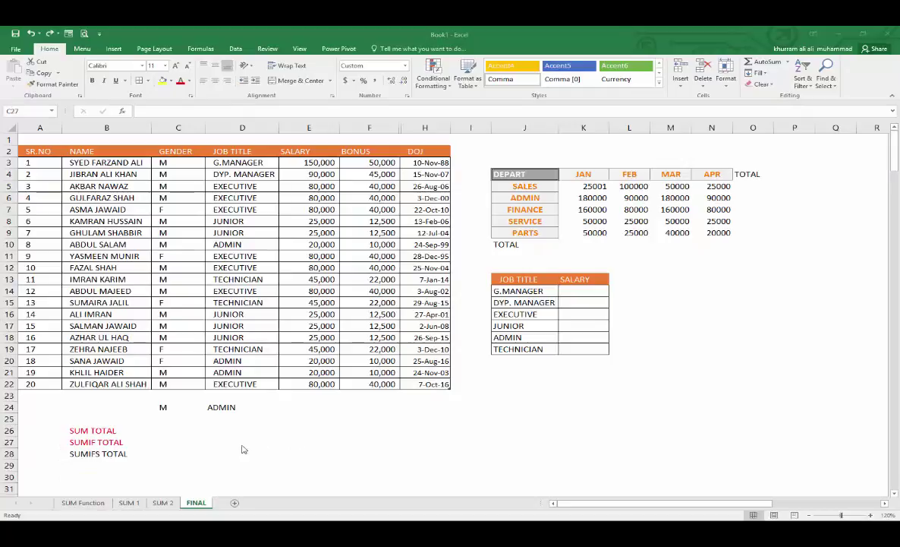
{"action": "left_click", "coordinate": [173, 430]}
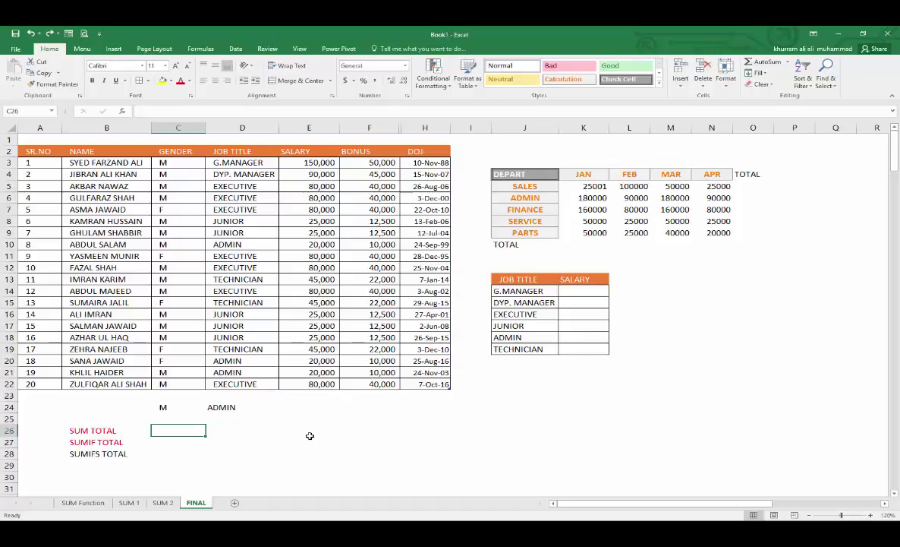
{"action": "type", "text": "=SUM"}
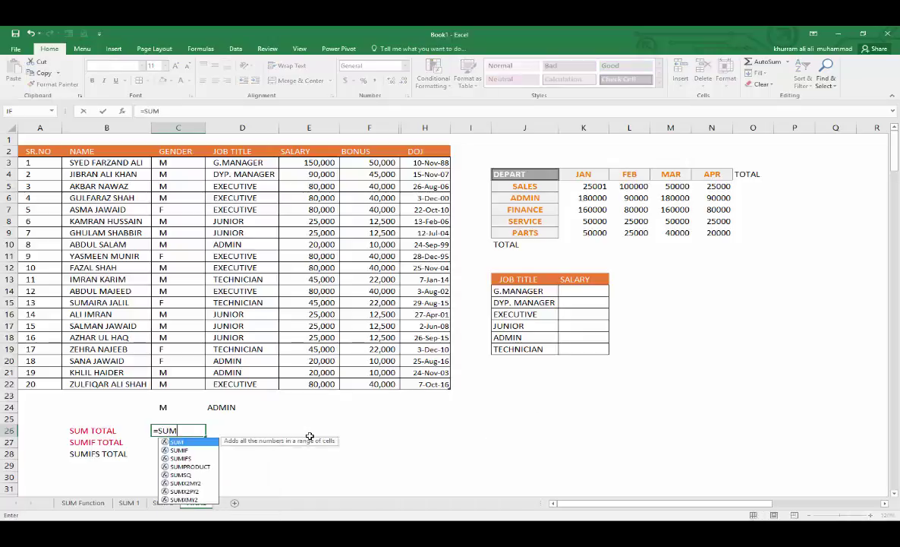
{"action": "type", "text": "IF"}
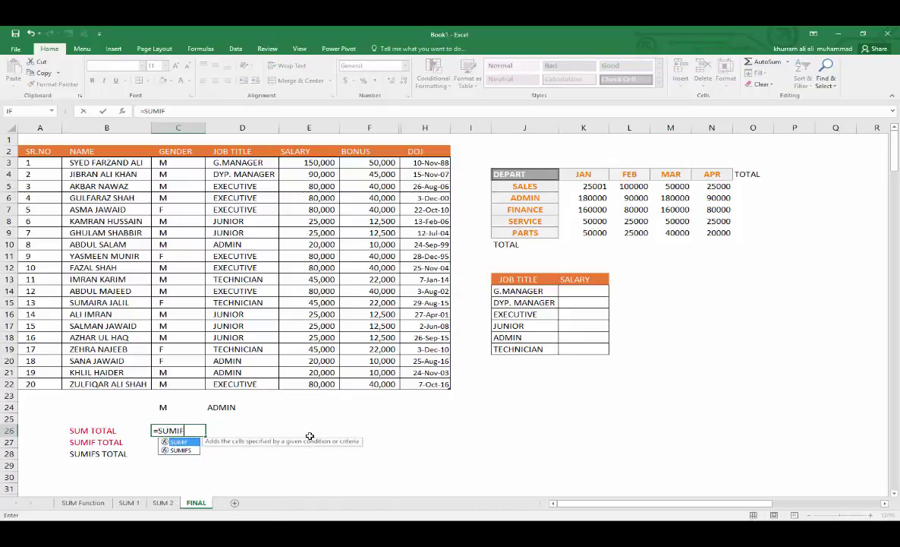
{"action": "type", "text": "("}
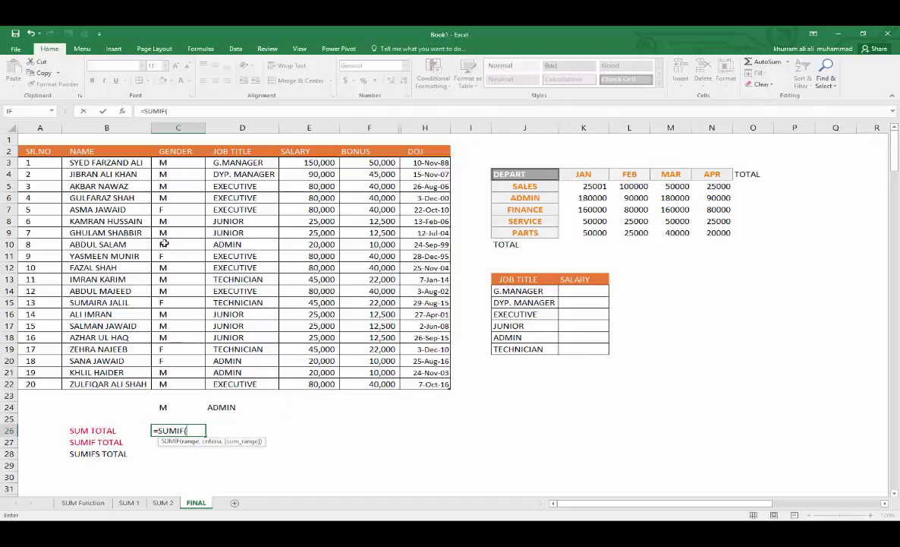
{"action": "left_click_drag", "start_coordinate": [183, 162], "coordinate": [188, 385]}
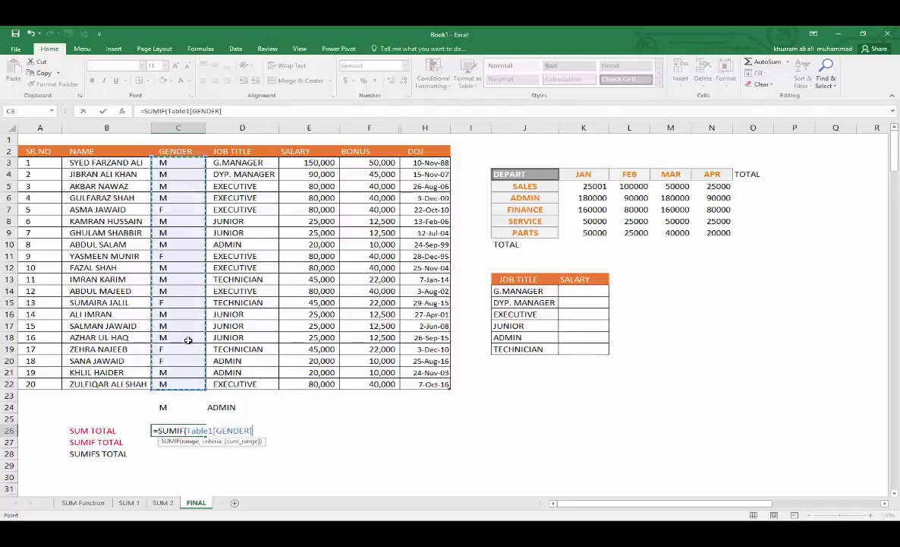
{"action": "type", "text": ","}
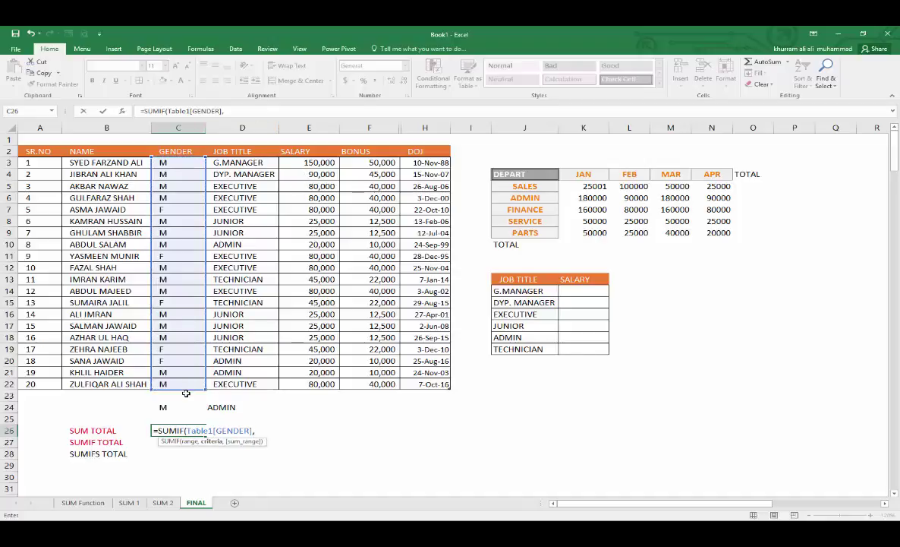
{"action": "left_click", "coordinate": [186, 408]}
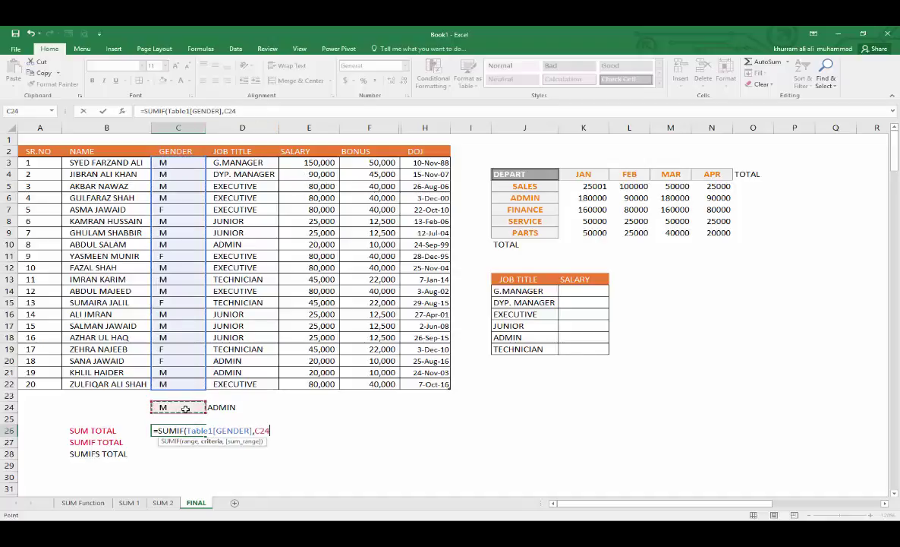
{"action": "type", "text": ","}
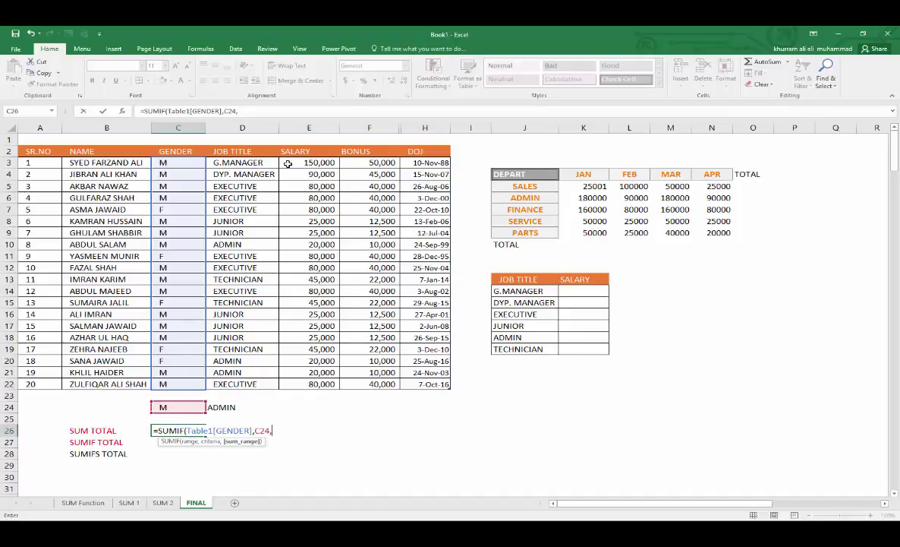
{"action": "left_click_drag", "start_coordinate": [287, 163], "coordinate": [292, 382]}
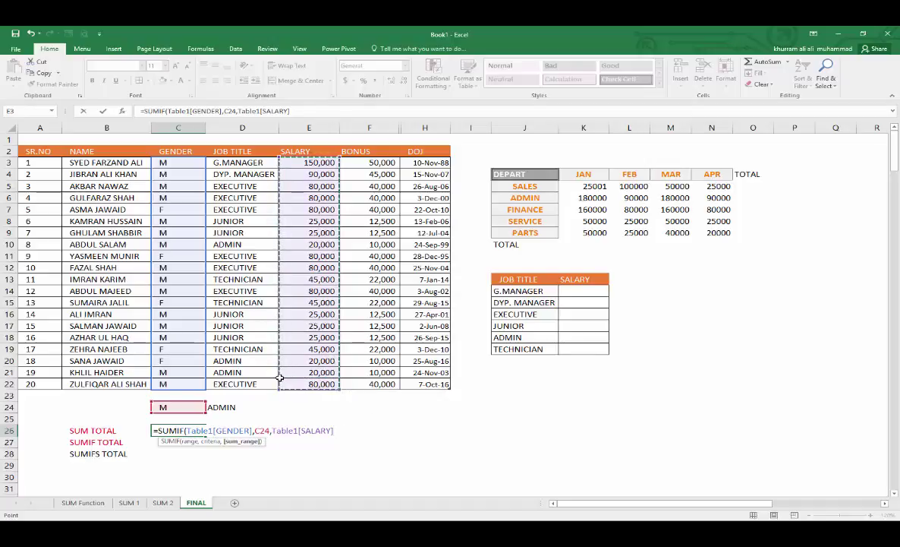
{"action": "key", "text": "Return"}
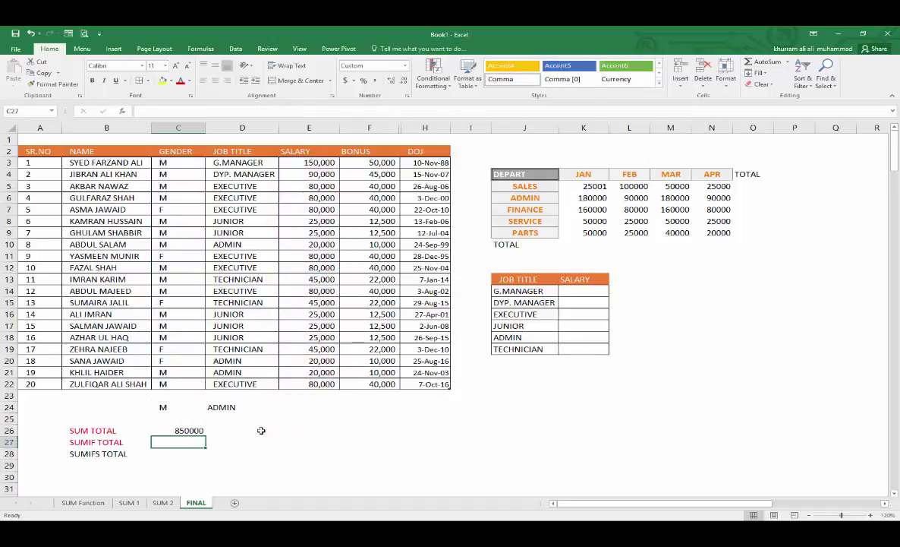
Step: Switch the C24 gender criterion to F, making SUM TOTAL 270000
{"action": "left_click", "coordinate": [188, 430]}
{"action": "left_click", "coordinate": [176, 407]}
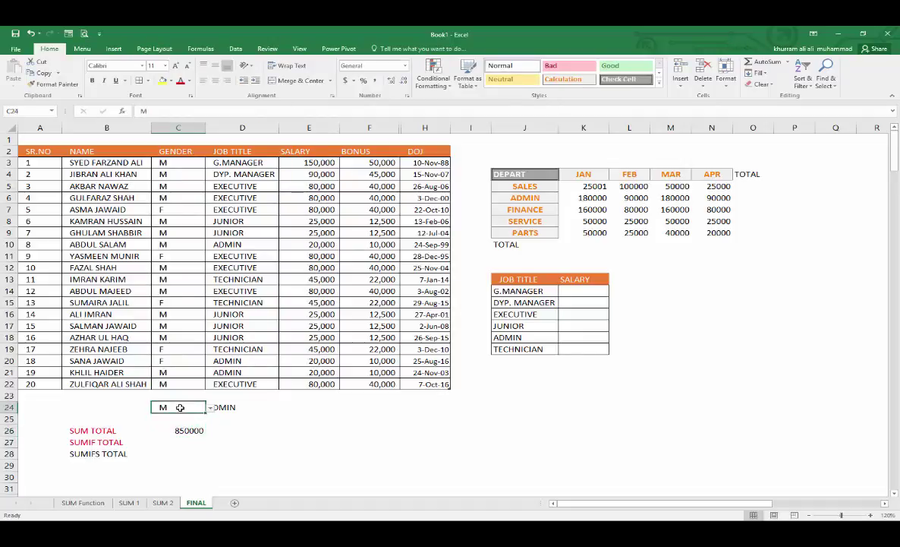
{"action": "left_click", "coordinate": [210, 408]}
{"action": "left_click", "coordinate": [178, 424]}
Step: Enter =SUMIF on JOB TITLE, criterion J14, summing SALARY, in K14 for G.MANAGER
{"action": "left_click", "coordinate": [585, 292]}
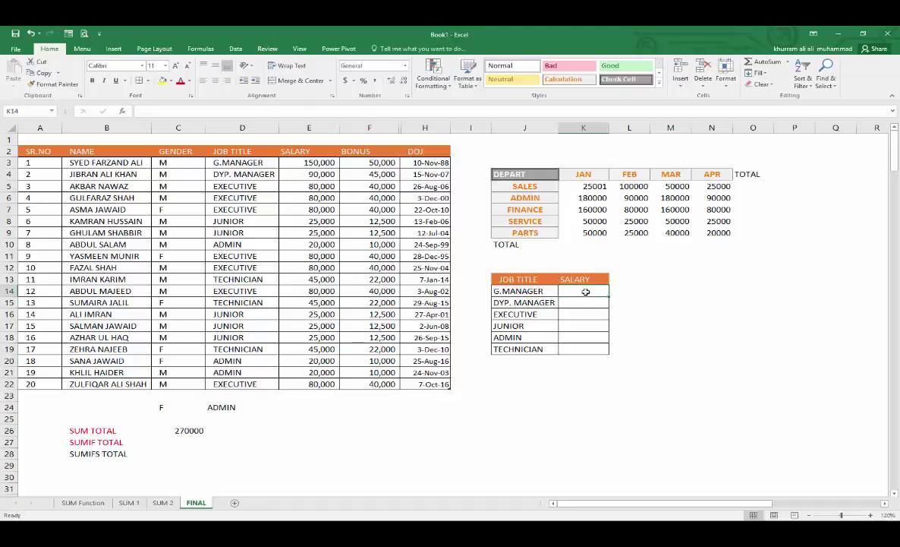
{"action": "type", "text": "="}
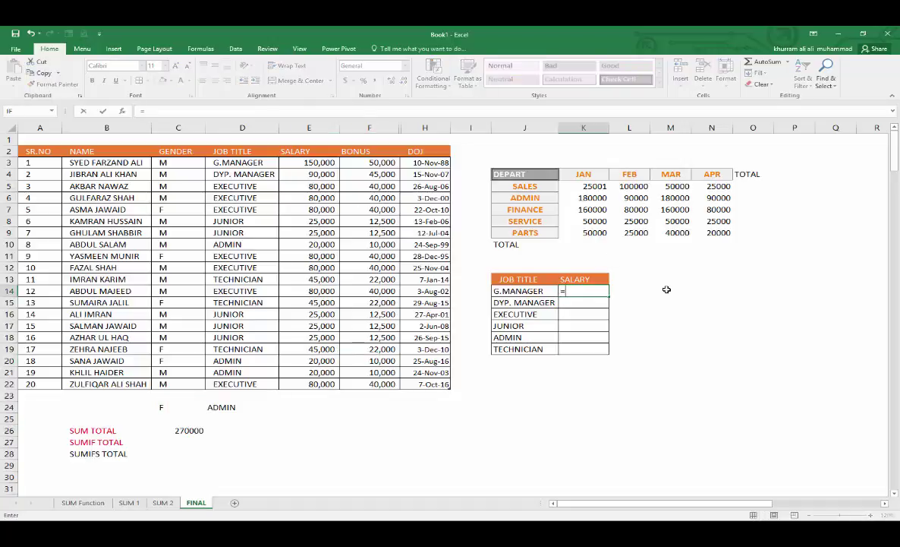
{"action": "type", "text": "SUMIF"}
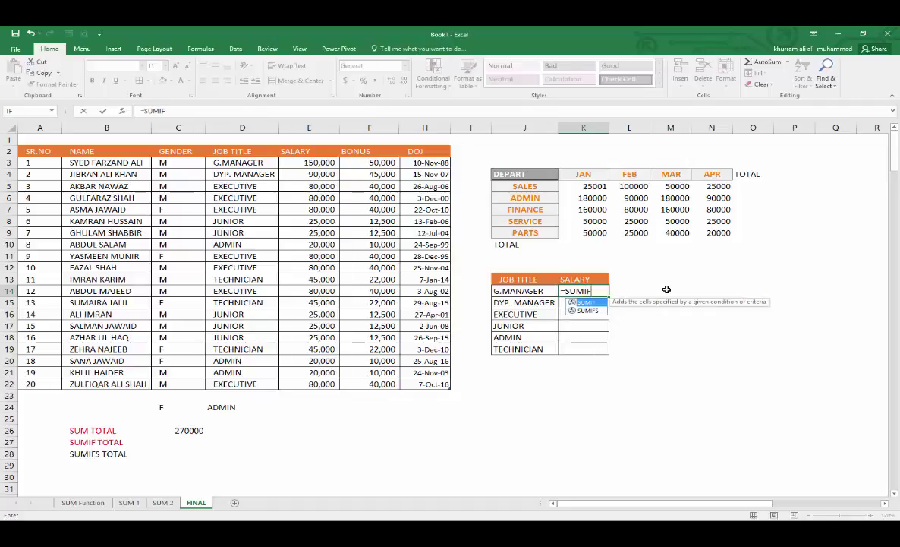
{"action": "type", "text": "("}
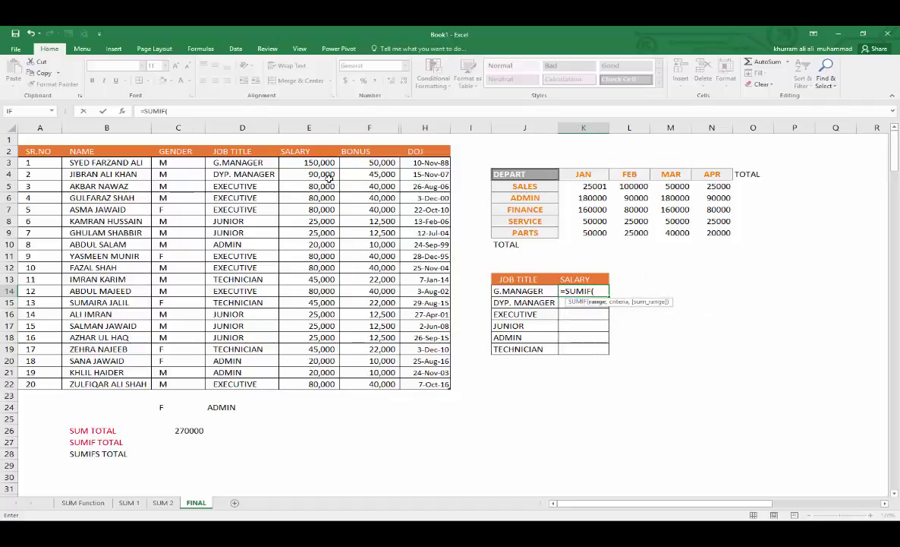
{"action": "left_click_drag", "start_coordinate": [239, 162], "coordinate": [246, 380]}
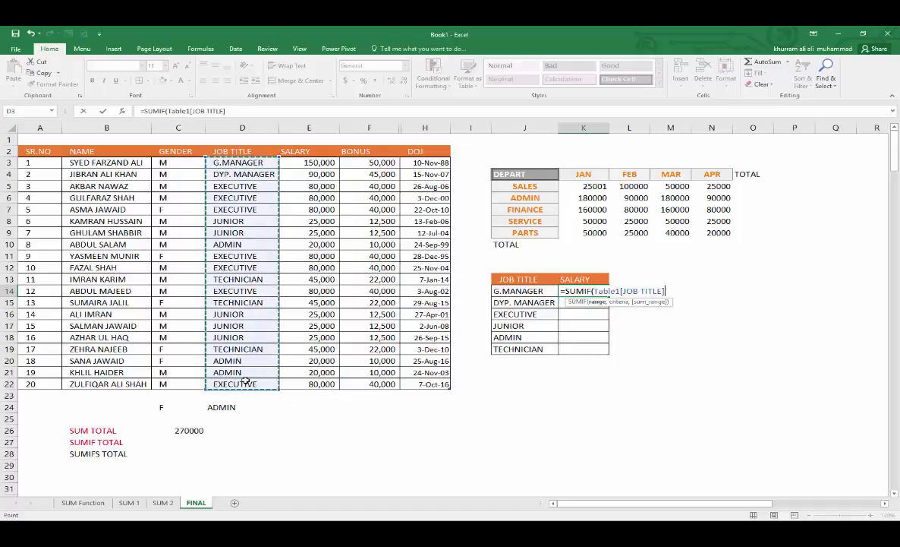
{"action": "type", "text": ","}
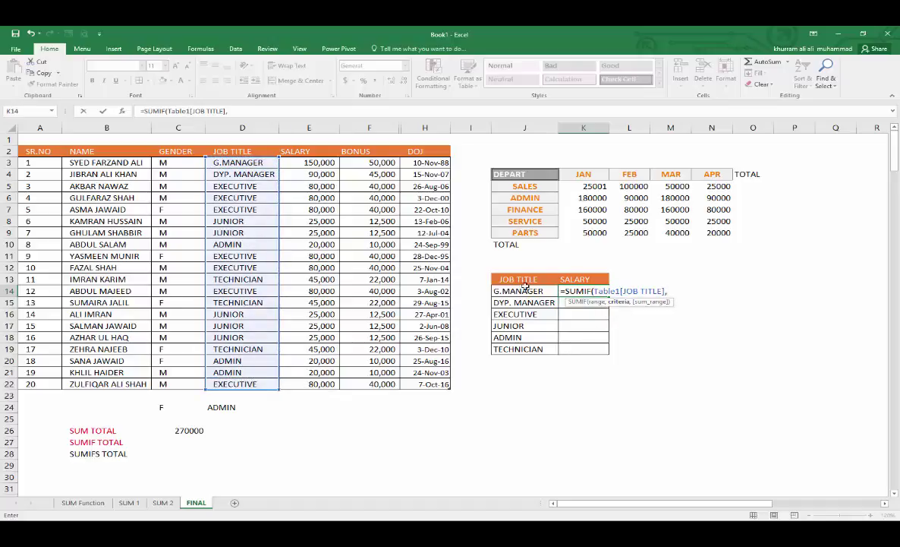
{"action": "left_click", "coordinate": [520, 290]}
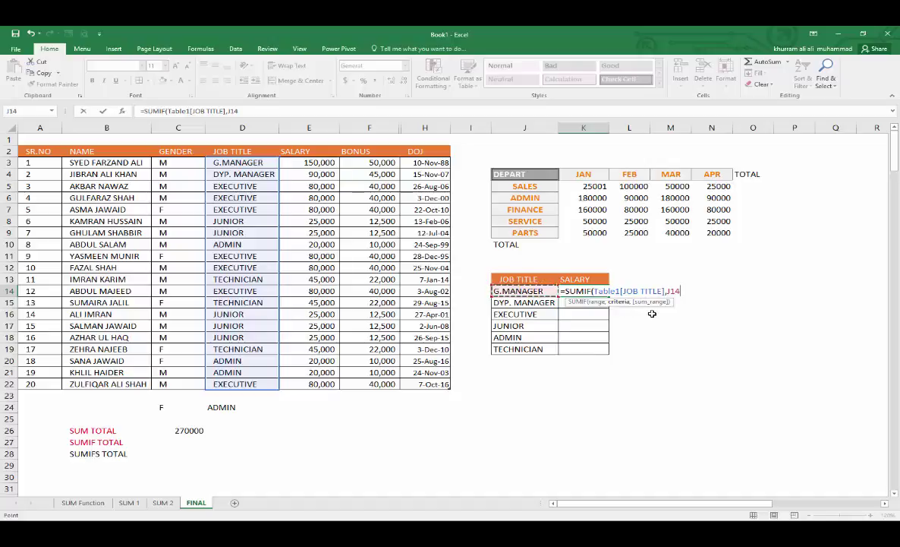
{"action": "type", "text": ","}
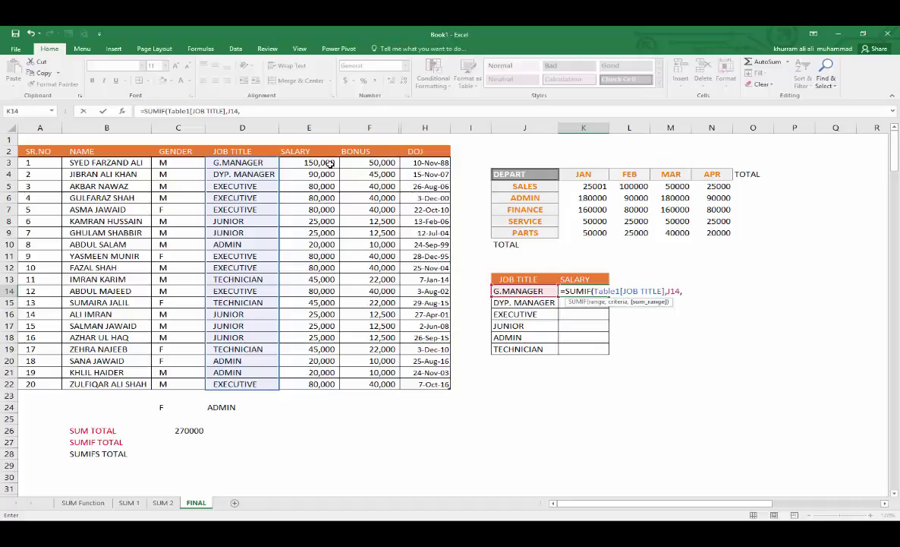
{"action": "left_click_drag", "start_coordinate": [319, 162], "coordinate": [323, 376]}
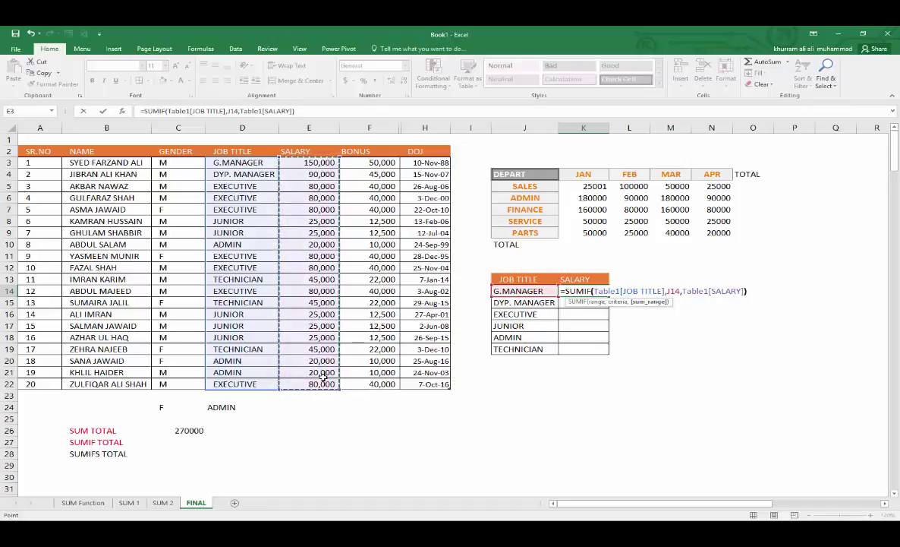
{"action": "key", "text": "Return"}
Step: Fill the K14 formula down to TECHNICIAN in K19 and check the copied formulas
{"action": "left_click", "coordinate": [591, 291]}
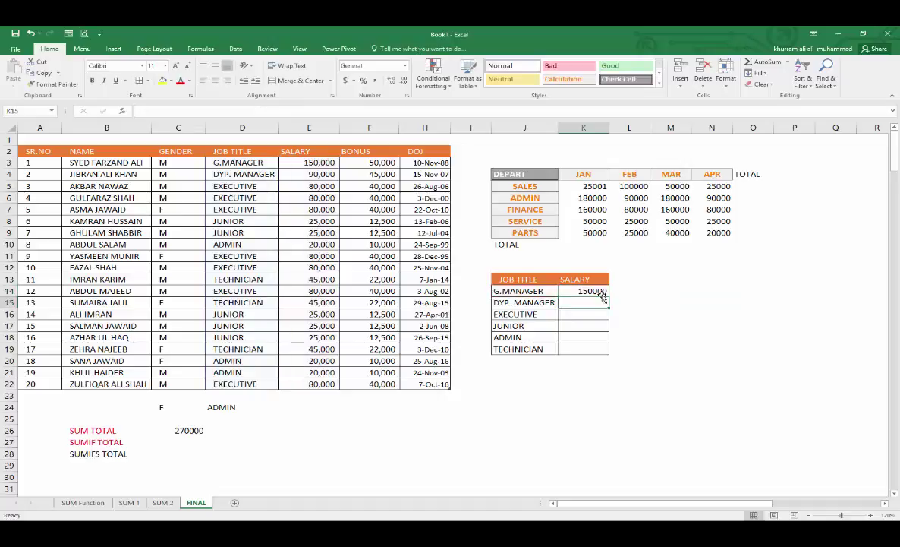
{"action": "left_click_drag", "start_coordinate": [610, 296], "coordinate": [605, 351]}
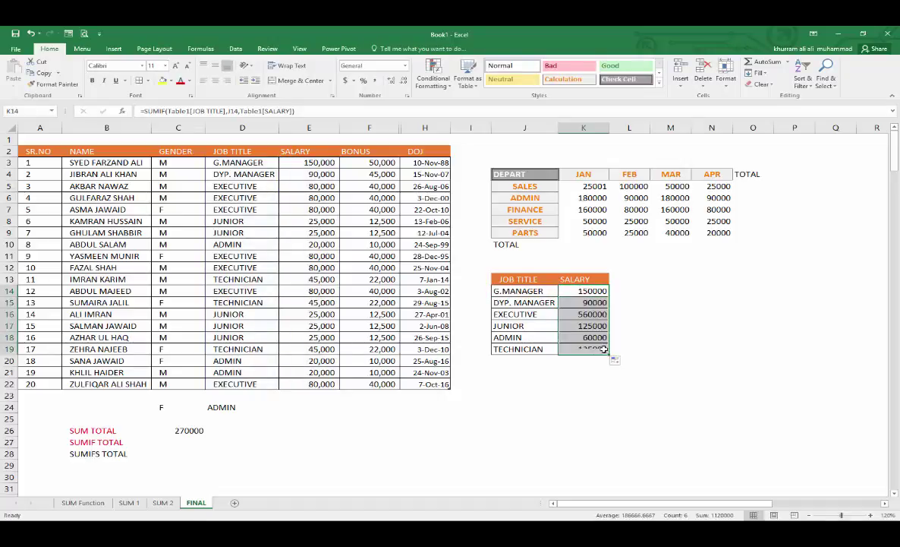
{"action": "double_click", "coordinate": [585, 290]}
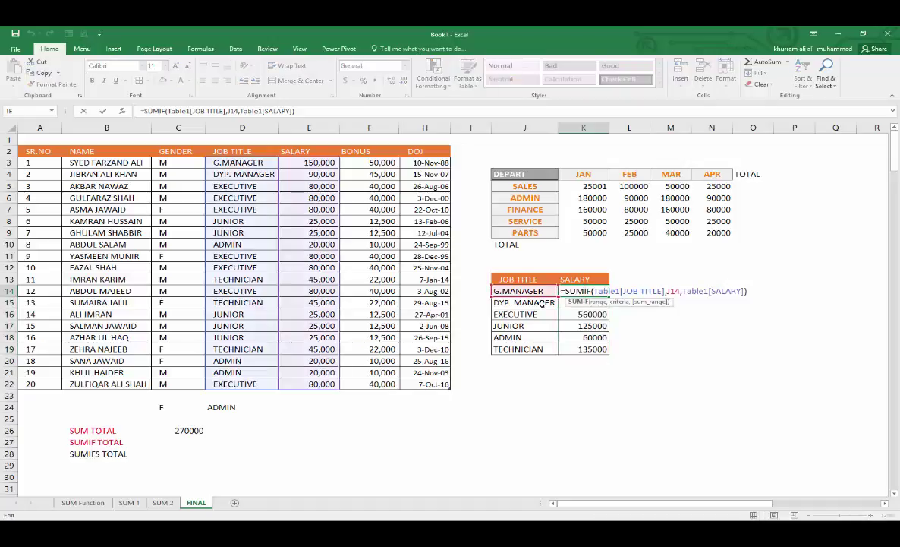
{"action": "left_click", "coordinate": [584, 304]}
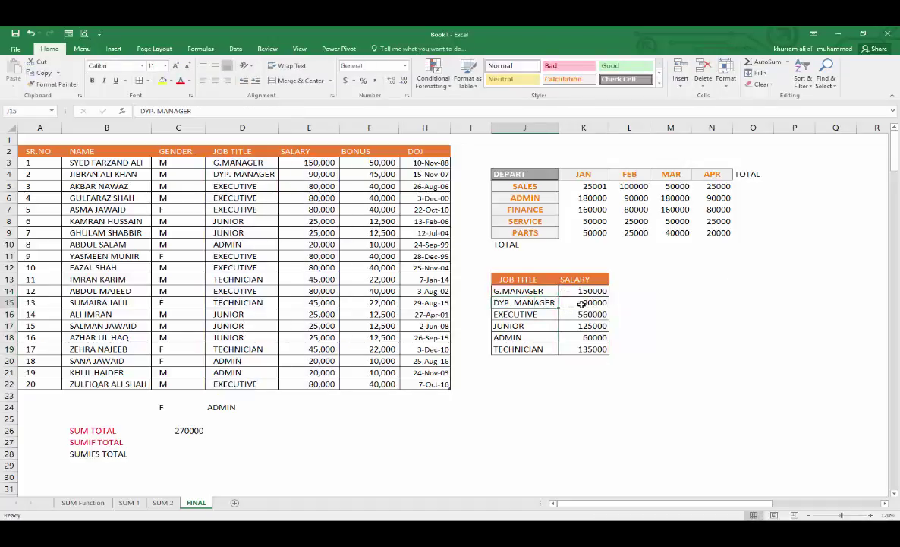
{"action": "double_click", "coordinate": [583, 304]}
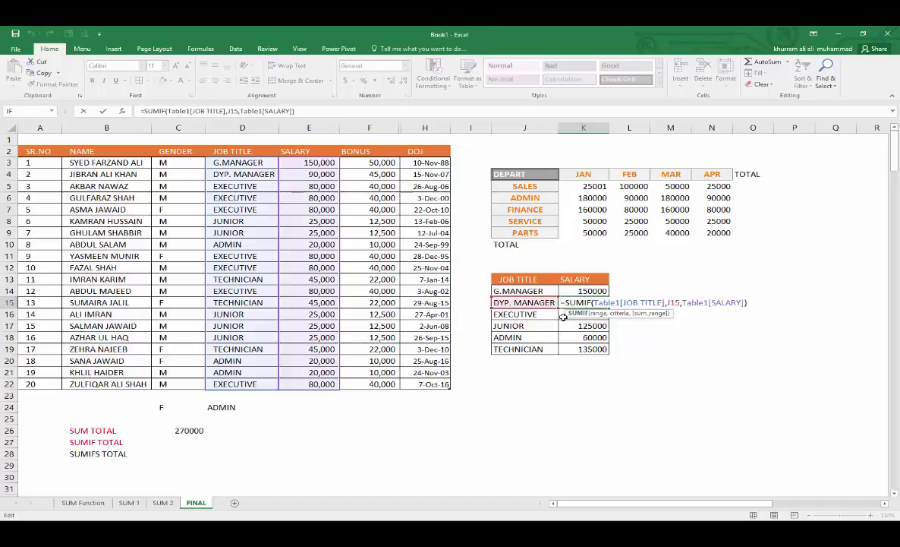
{"action": "key", "text": "Return"}
{"action": "double_click", "coordinate": [590, 348]}
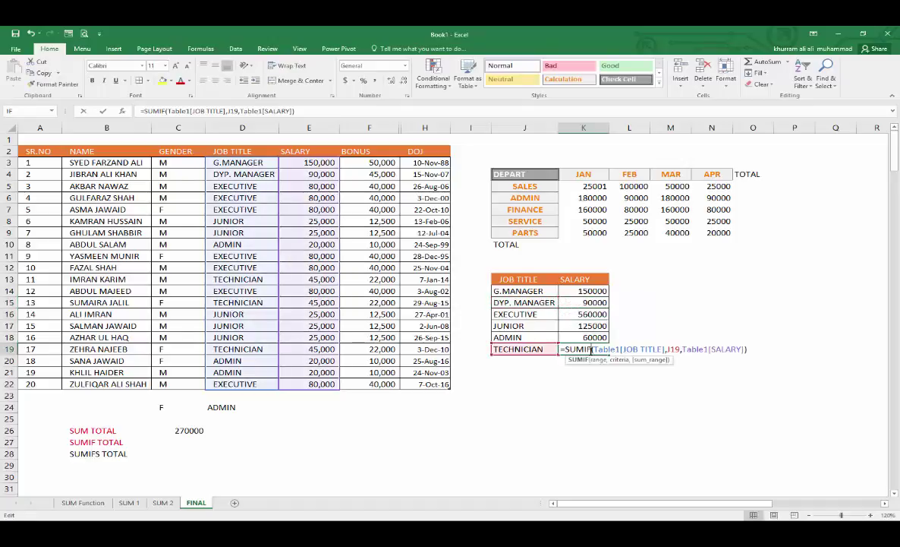
{"action": "left_click", "coordinate": [583, 336]}
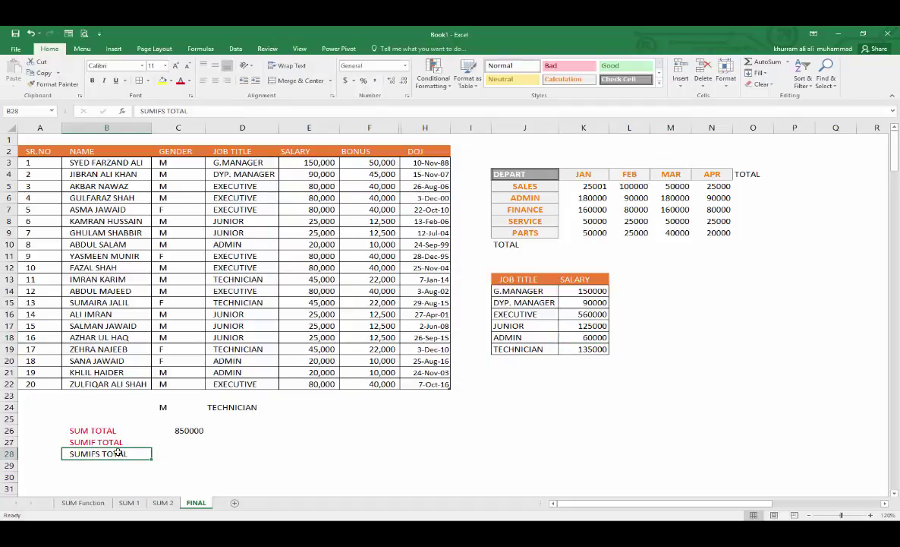
Step: Start a SUMIFS in C28 summing SALARY, with GENDER as the first criteria range
{"action": "left_click_drag", "start_coordinate": [114, 453], "coordinate": [163, 455]}
{"action": "left_click", "coordinate": [164, 455]}
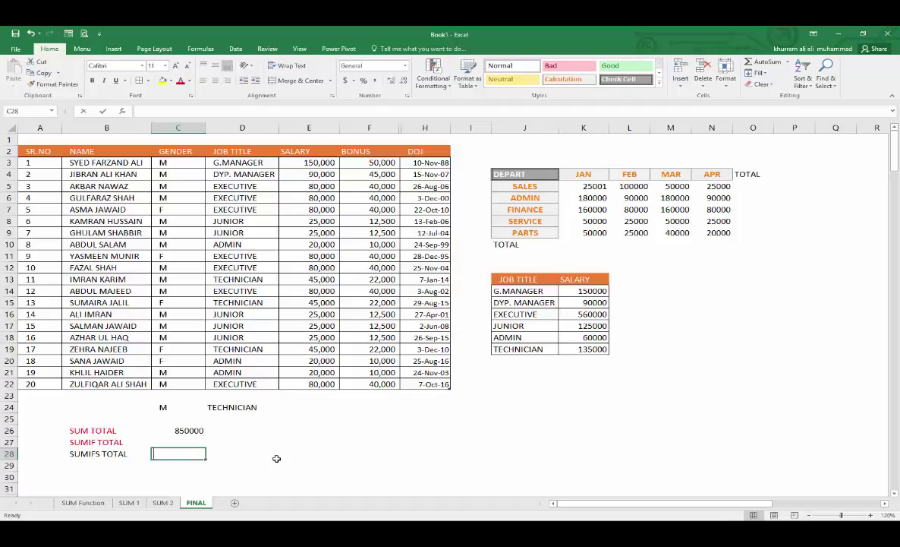
{"action": "type", "text": "=SUMIF"}
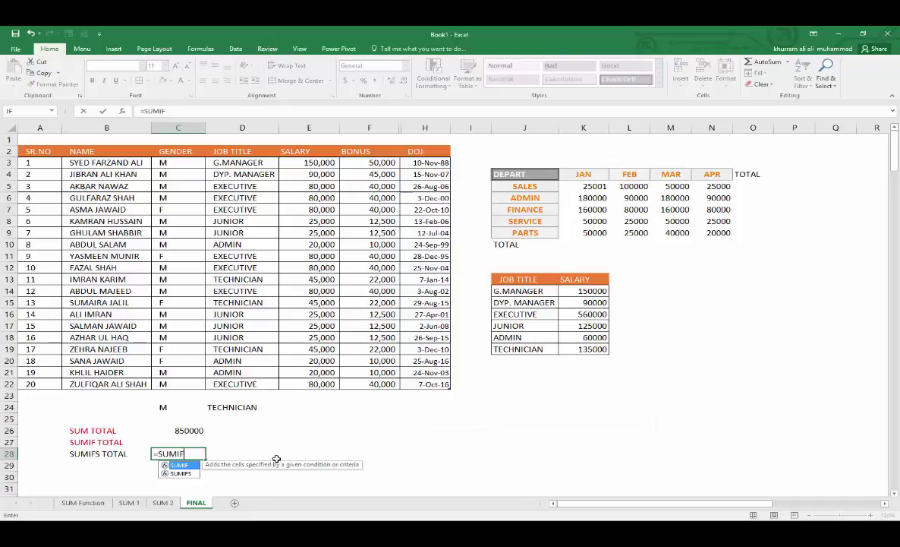
{"action": "type", "text": "S"}
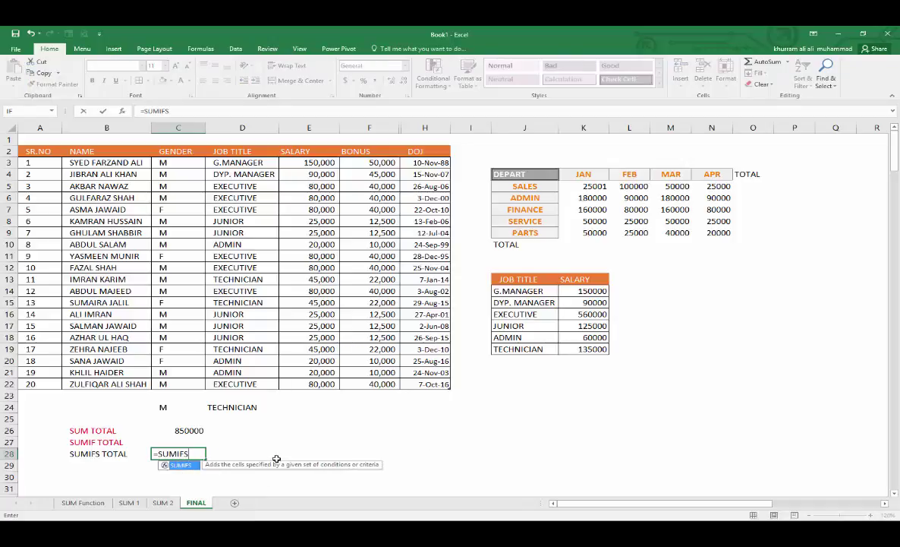
{"action": "type", "text": "("}
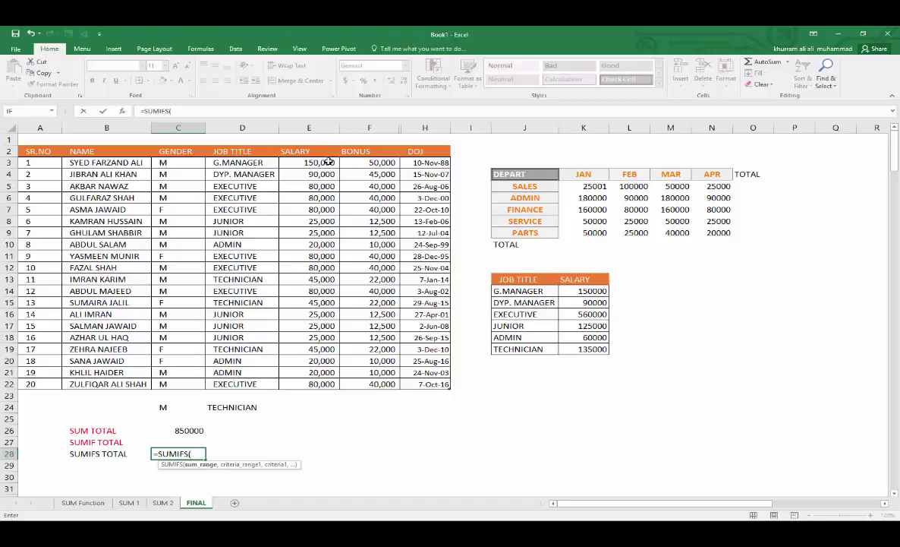
{"action": "left_click_drag", "start_coordinate": [328, 162], "coordinate": [315, 384]}
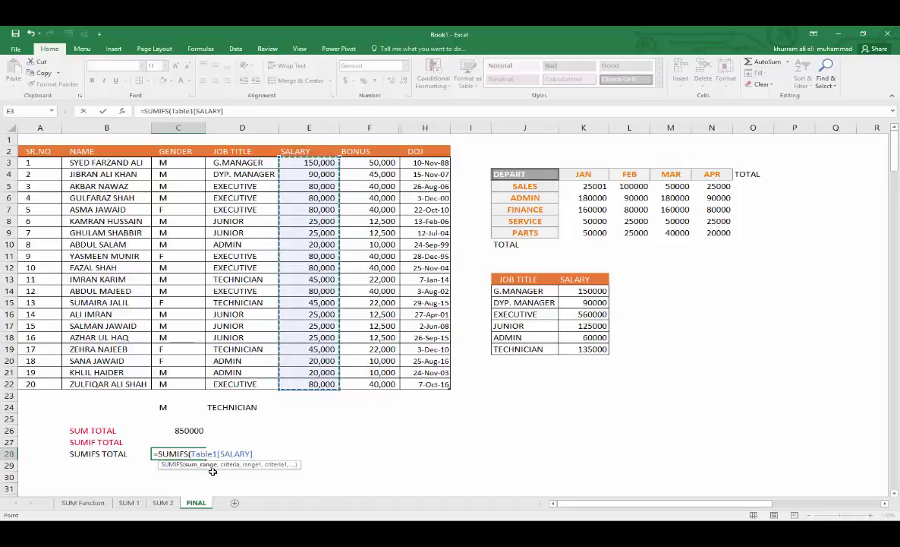
{"action": "type", "text": ","}
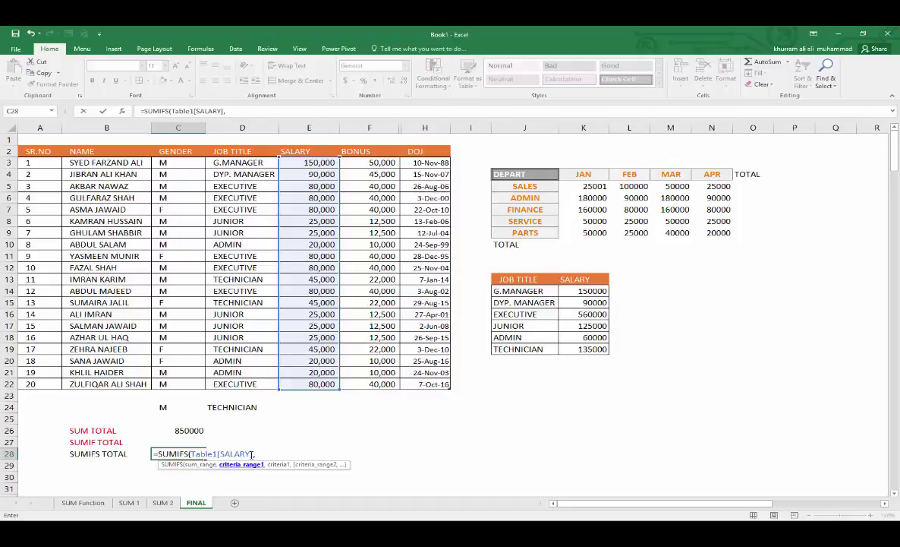
{"action": "left_click", "coordinate": [193, 161]}
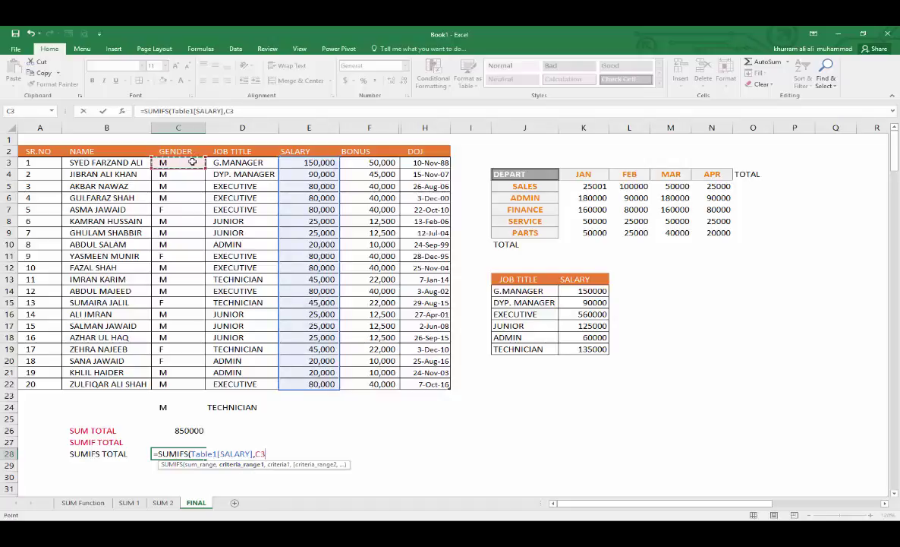
{"action": "left_click_drag", "start_coordinate": [193, 238], "coordinate": [193, 384]}
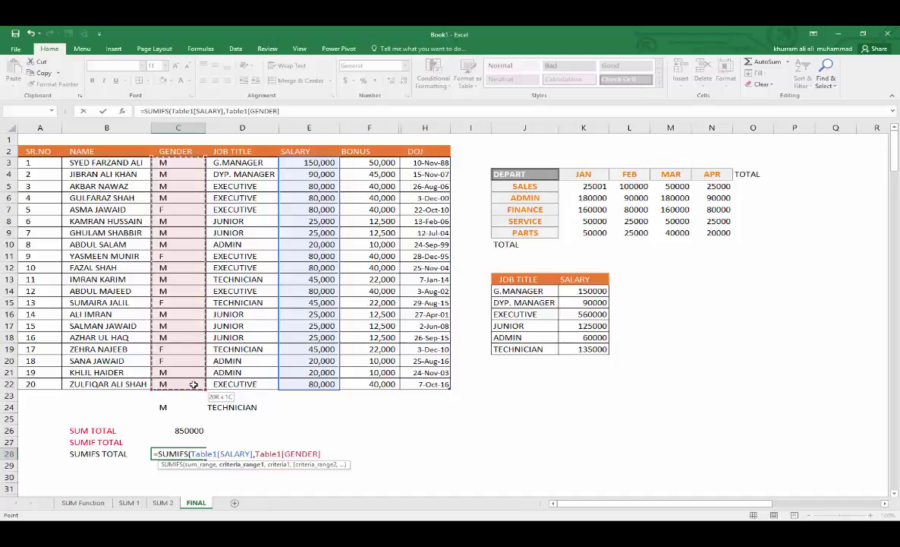
Step: Complete the SUMIFS with criteria C24 and JOB TITLE = D24, giving 45000
{"action": "type", "text": ","}
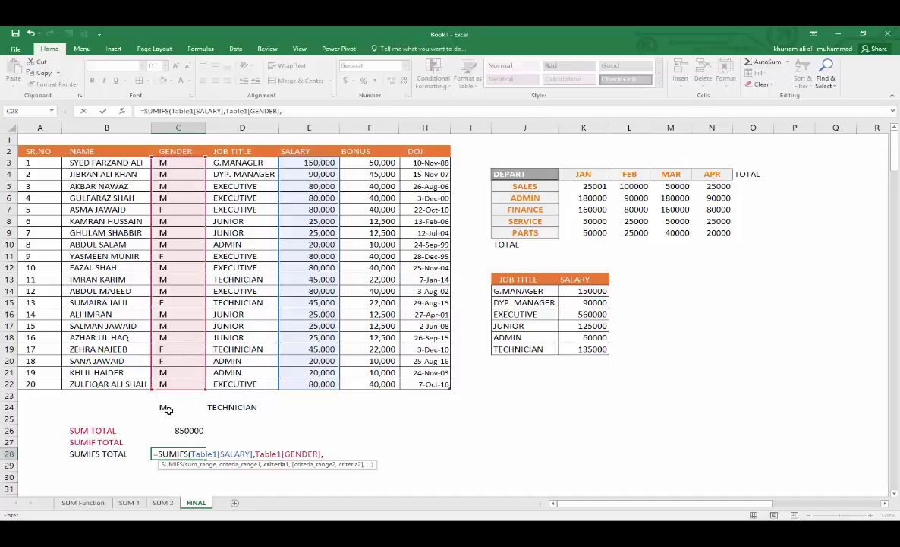
{"action": "left_click", "coordinate": [166, 408]}
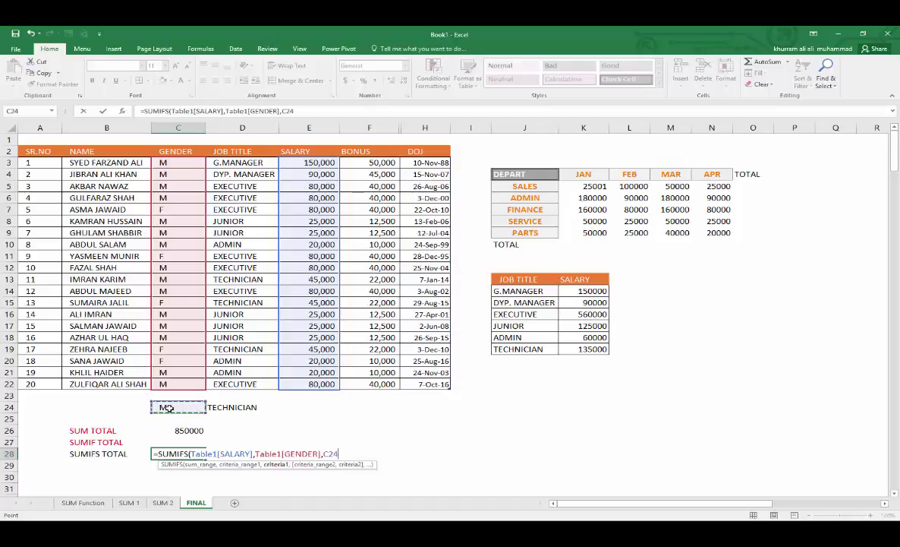
{"action": "type", "text": ","}
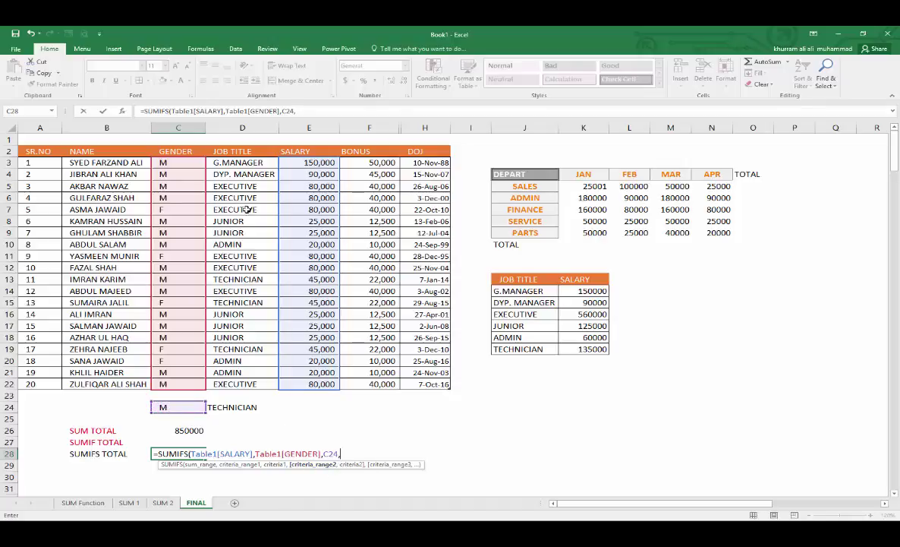
{"action": "left_click_drag", "start_coordinate": [236, 163], "coordinate": [245, 382]}
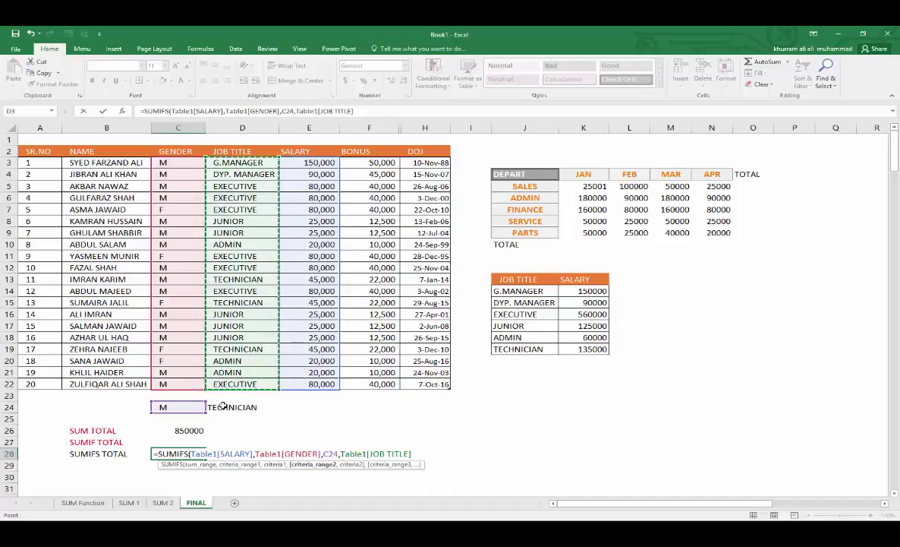
{"action": "type", "text": ","}
{"action": "left_click", "coordinate": [233, 407]}
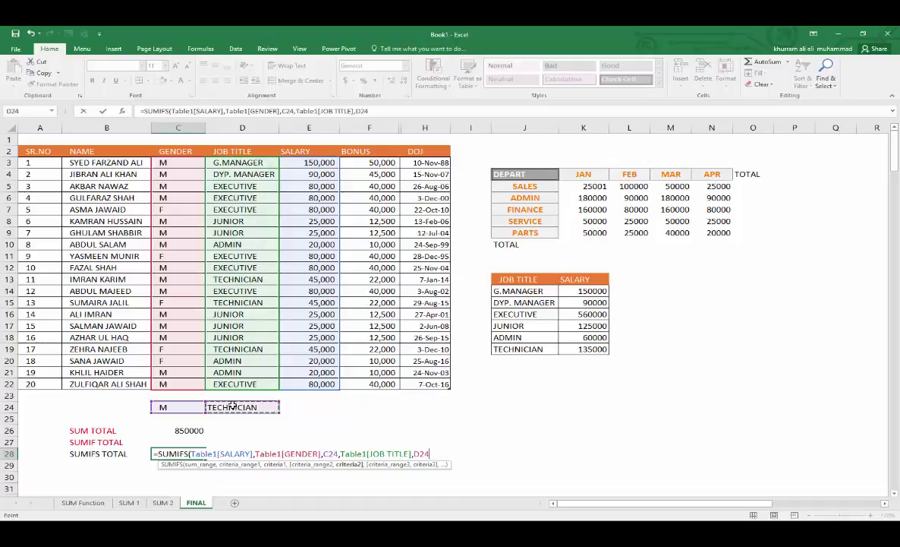
{"action": "type", "text": ")"}
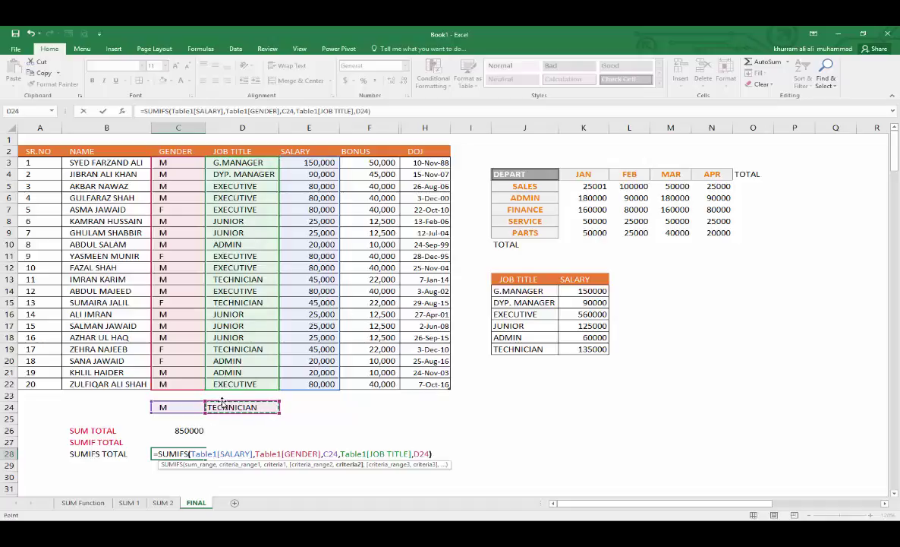
{"action": "key", "text": "Return"}
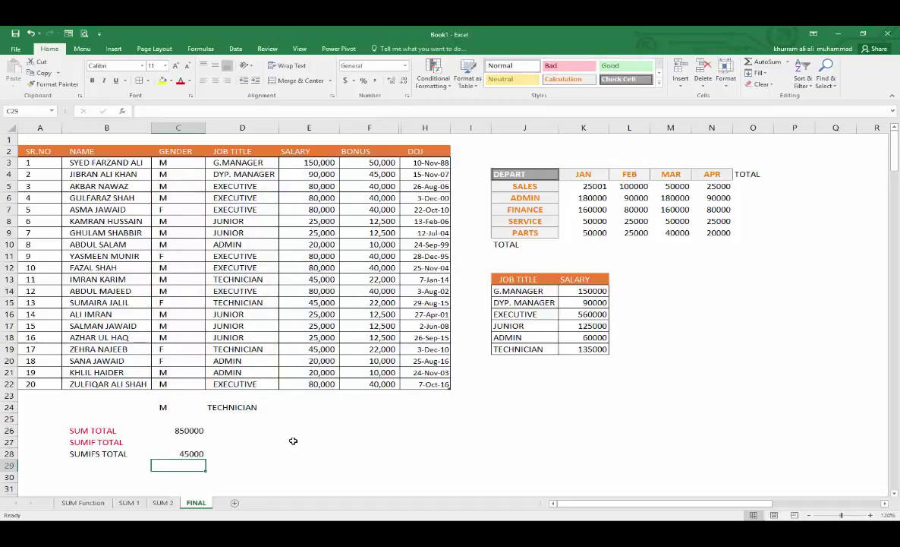
Step: Set gender criterion to F and paste ADMIN from D21 into D24, giving 20000
{"action": "left_click", "coordinate": [178, 407]}
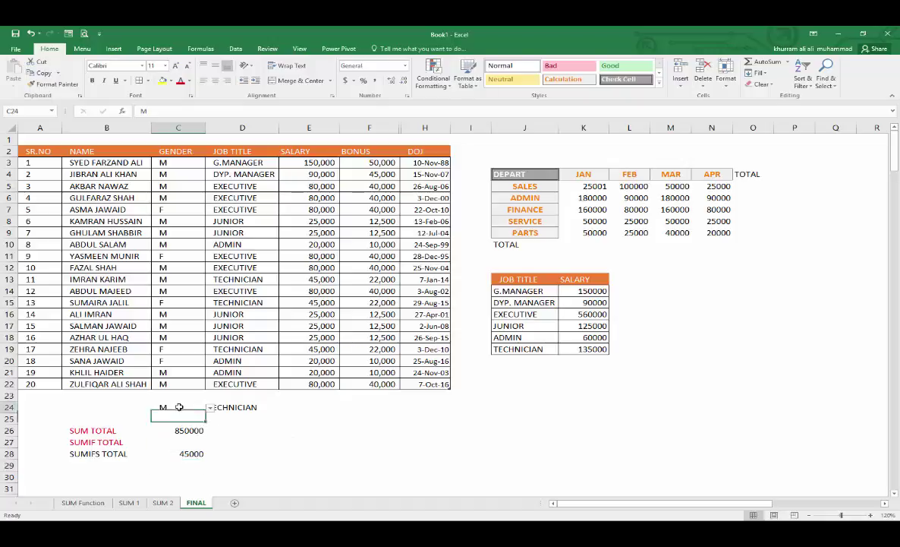
{"action": "left_click", "coordinate": [210, 408]}
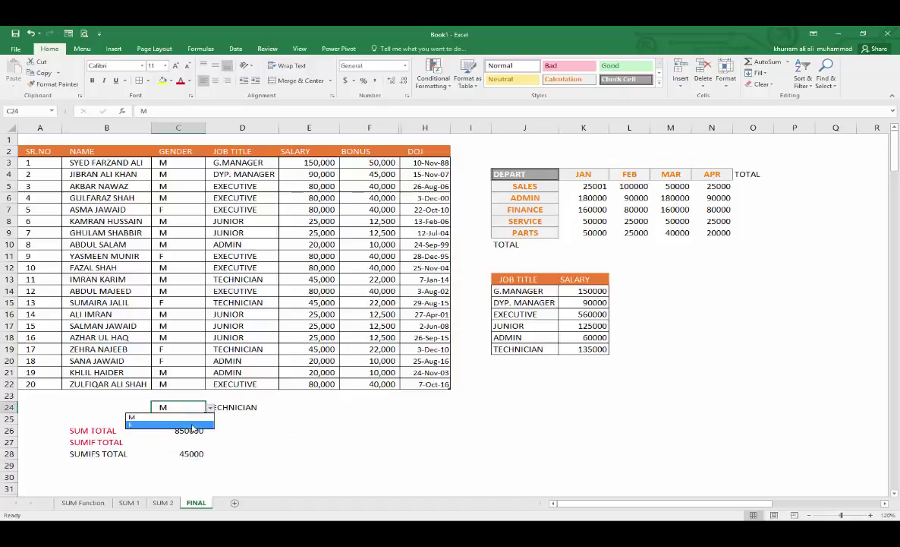
{"action": "left_click", "coordinate": [166, 428]}
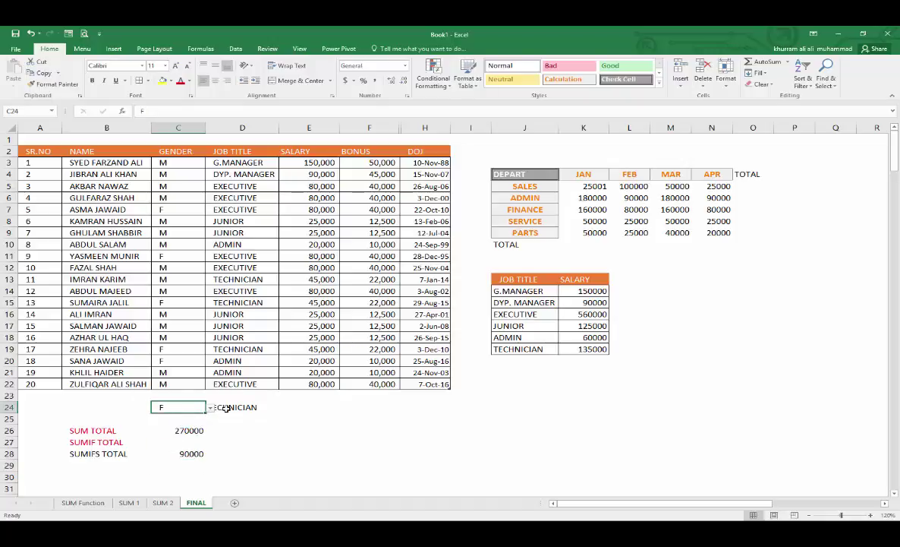
{"action": "left_click", "coordinate": [226, 408]}
{"action": "left_click", "coordinate": [236, 371]}
{"action": "key", "text": "ctrl+c"}
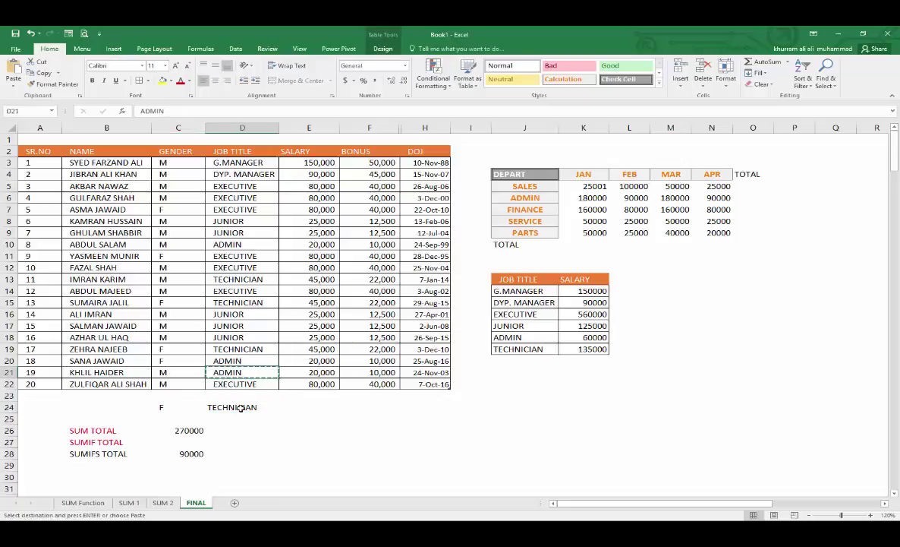
{"action": "right_click", "coordinate": [242, 410]}
{"action": "left_click", "coordinate": [264, 244]}
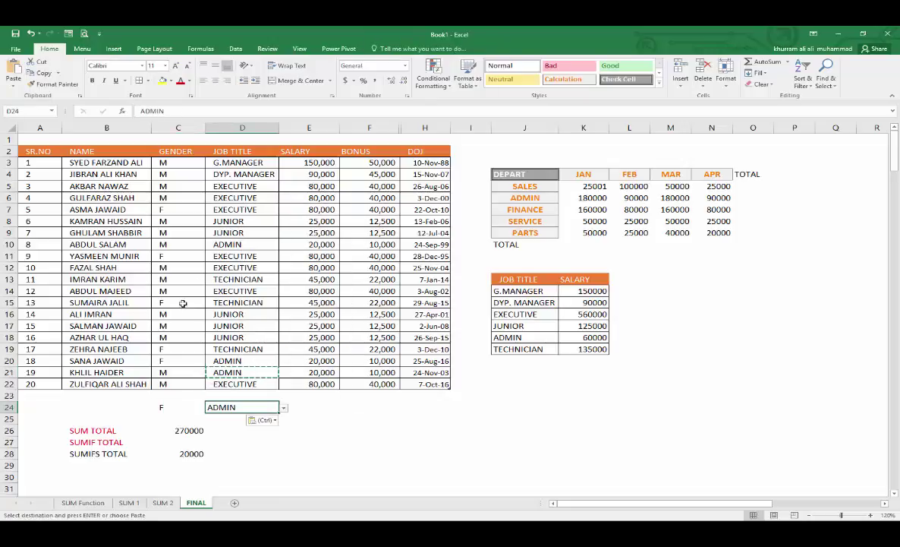
{"action": "left_click", "coordinate": [202, 454]}
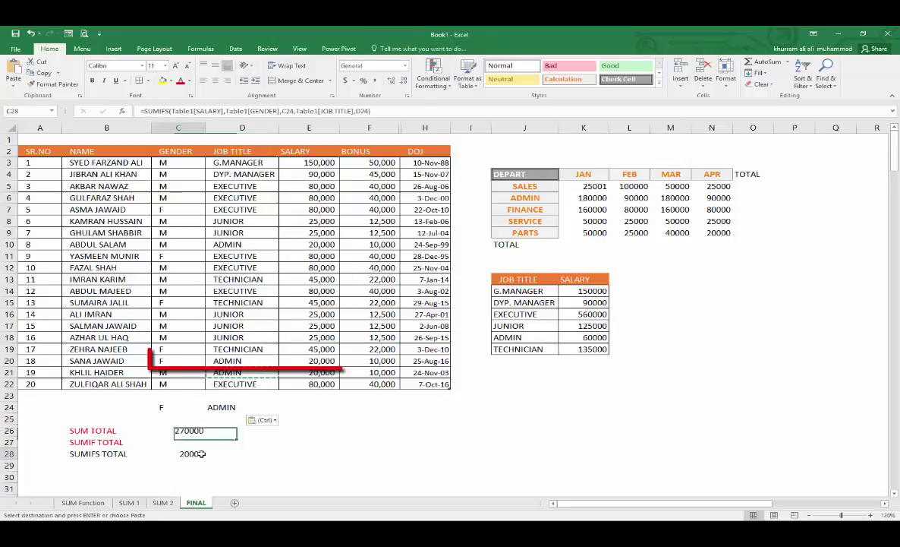
Step: Select a cell in the employee table and open Sort & Filter
{"action": "left_click", "coordinate": [178, 408]}
{"action": "left_click", "coordinate": [242, 209]}
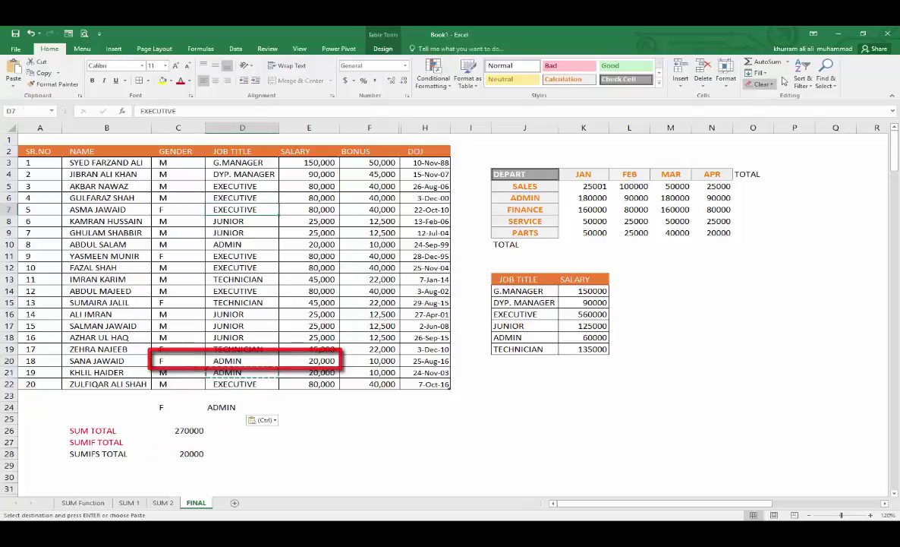
{"action": "left_click", "coordinate": [804, 79]}
Step: Custom-sort the employee table by GENDER, then by JOB TITLE
{"action": "left_click", "coordinate": [827, 119]}
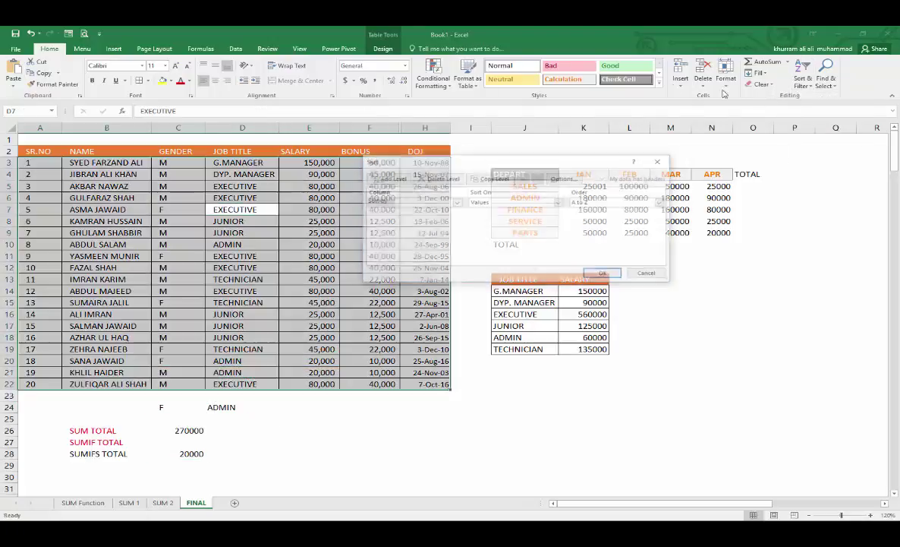
{"action": "left_click", "coordinate": [455, 202]}
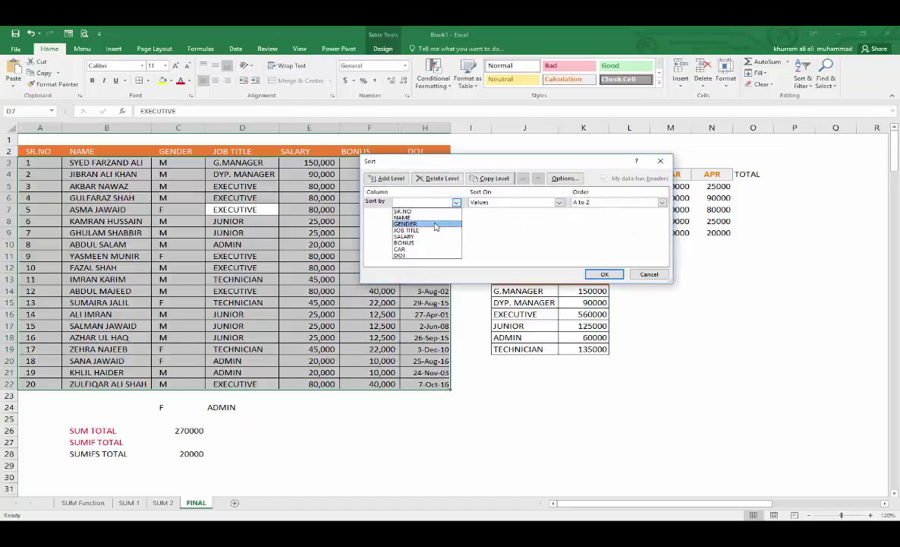
{"action": "left_click", "coordinate": [405, 223]}
{"action": "left_click", "coordinate": [388, 177]}
{"action": "left_click", "coordinate": [454, 213]}
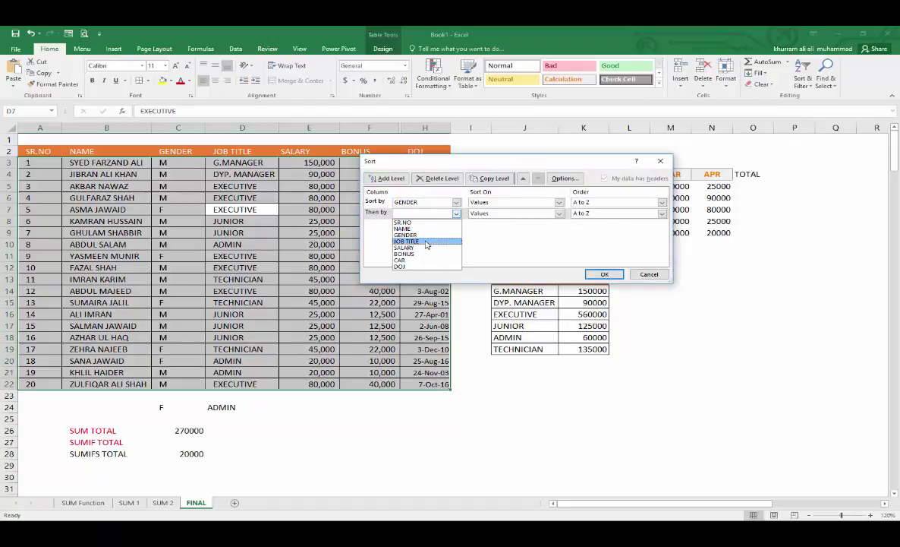
{"action": "left_click", "coordinate": [426, 241]}
{"action": "left_click", "coordinate": [604, 274]}
{"action": "left_click", "coordinate": [307, 230]}
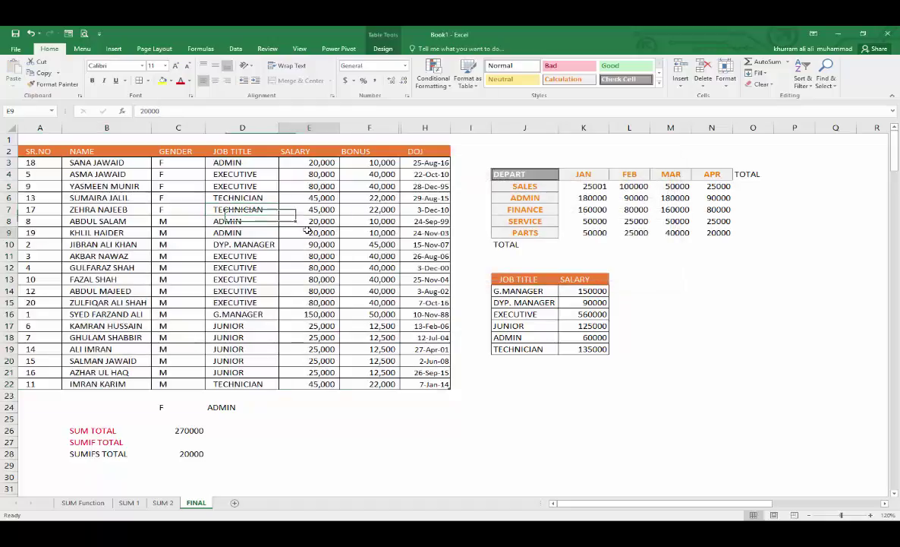
{"action": "left_click_drag", "start_coordinate": [189, 168], "coordinate": [310, 158]}
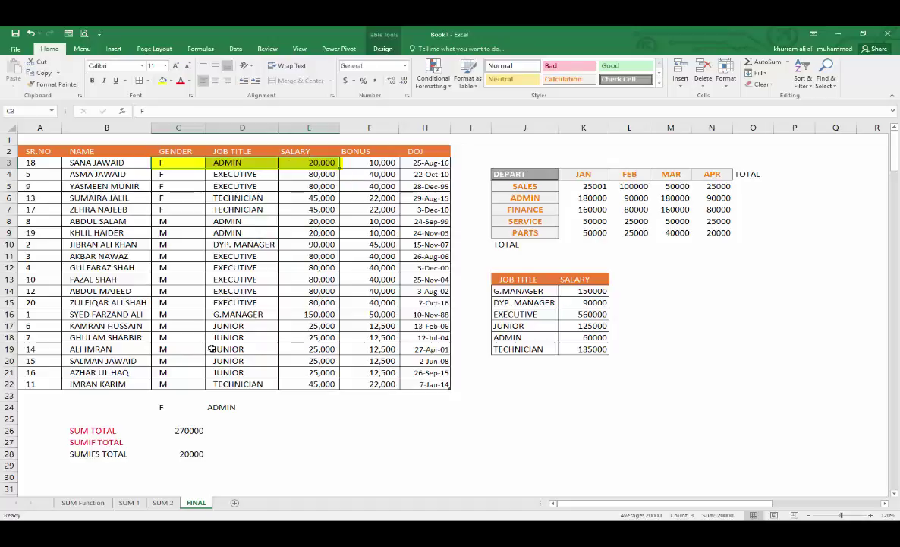
Step: Set the gender criterion back to M, making SUMIFS TOTAL 40000 for male ADMIN staff
{"action": "left_click", "coordinate": [192, 409]}
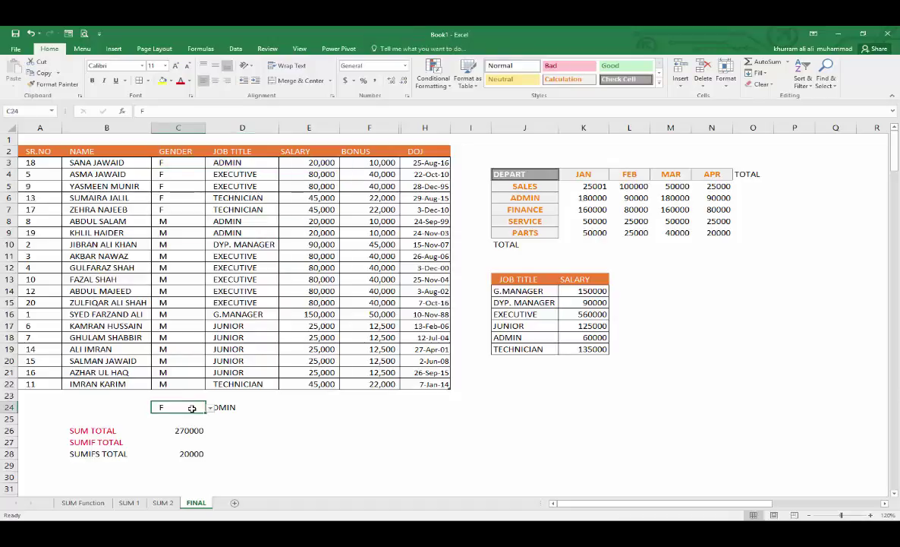
{"action": "left_click", "coordinate": [210, 410]}
{"action": "left_click", "coordinate": [178, 427]}
{"action": "left_click", "coordinate": [207, 455]}
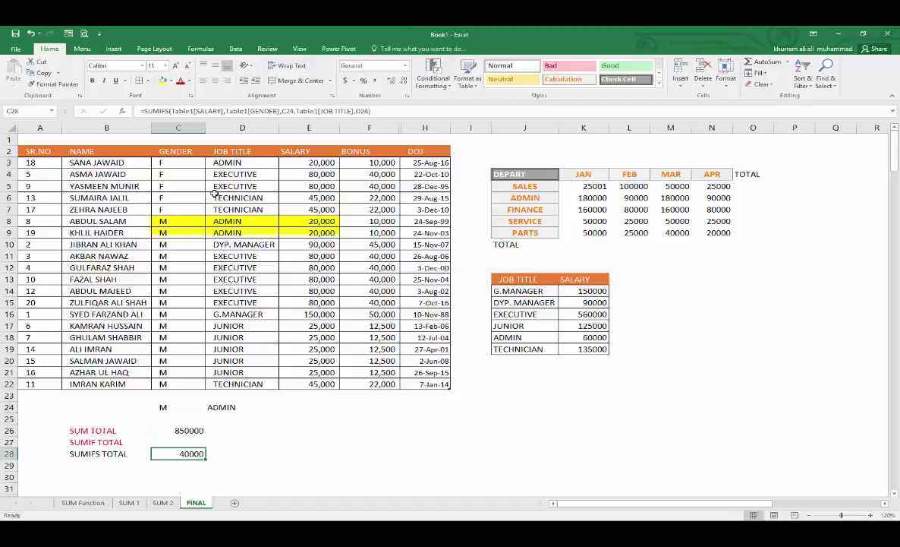
{"action": "left_click_drag", "start_coordinate": [167, 221], "coordinate": [307, 228]}
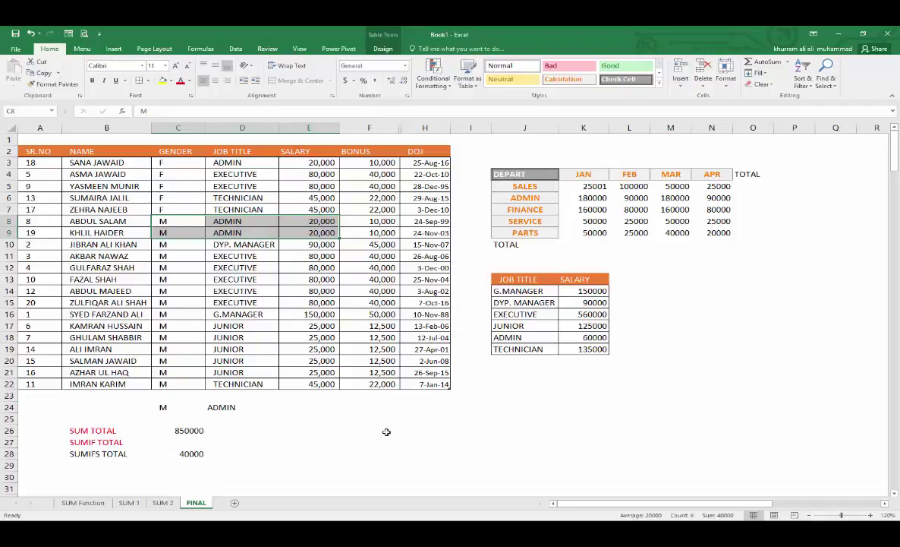
{"action": "left_click", "coordinate": [408, 477]}
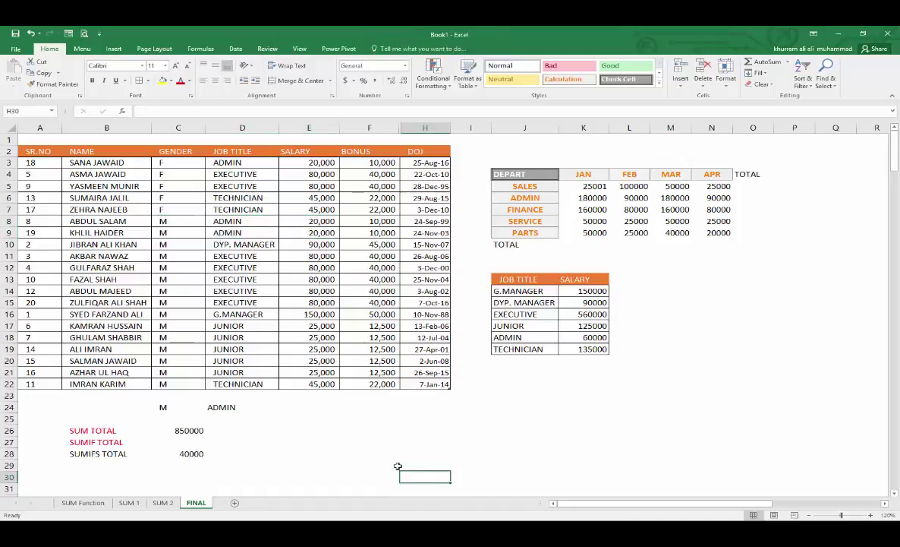